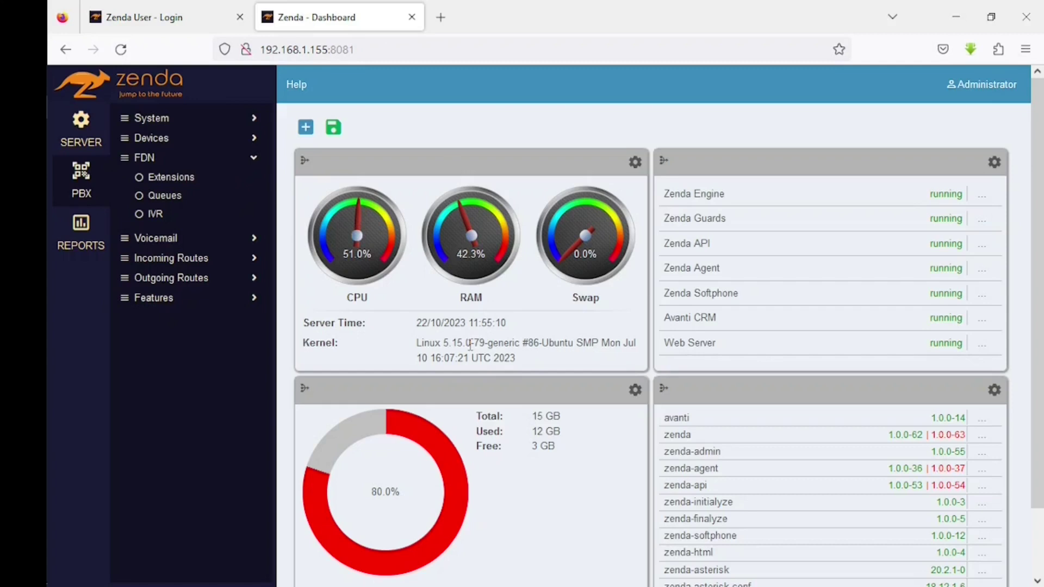
- Open extension 1000 (Main Reception) from the Extensions list and show its Client Level choices
click(158, 177)
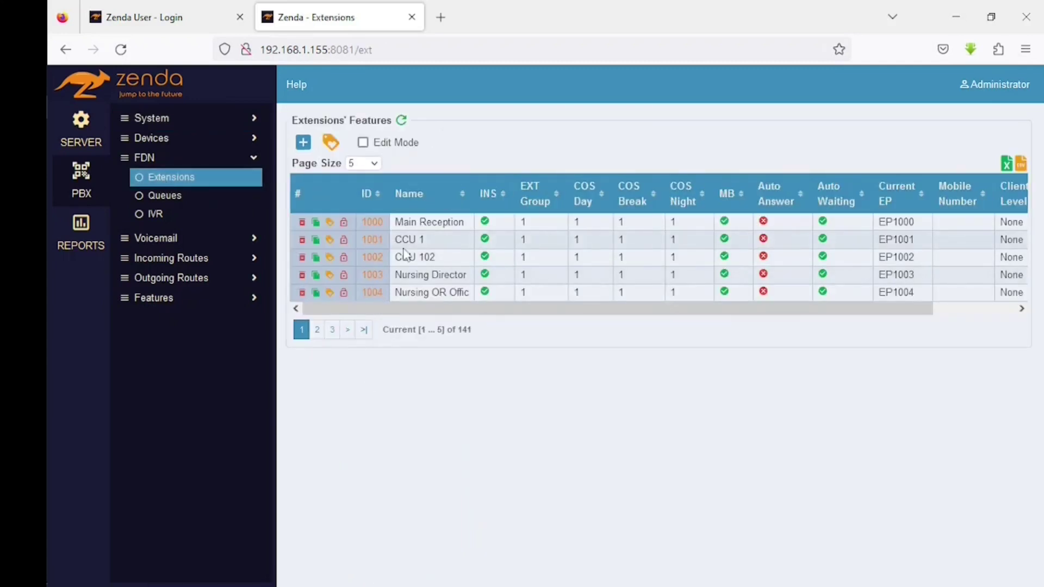
click(372, 223)
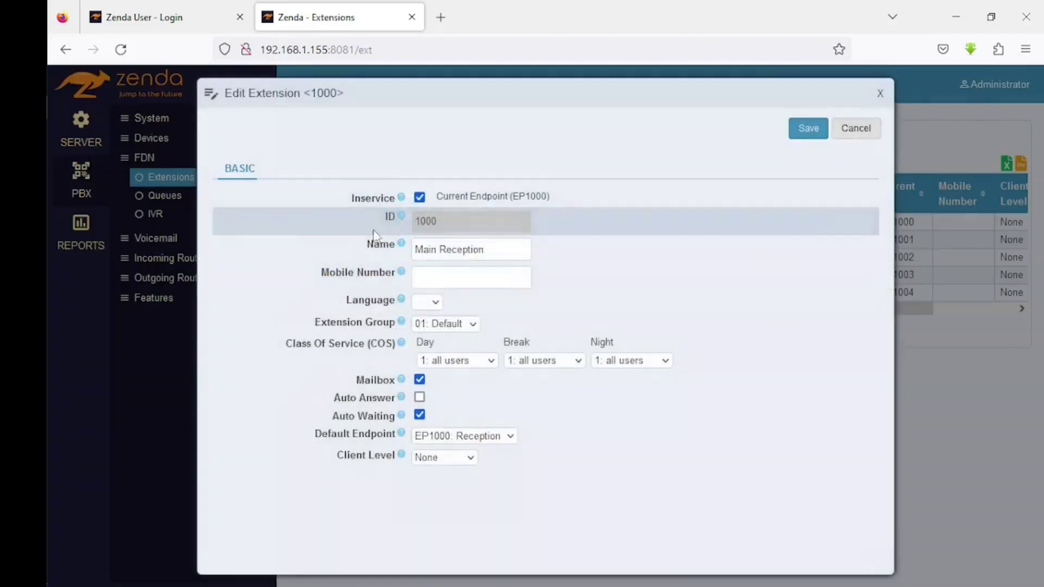
click(472, 461)
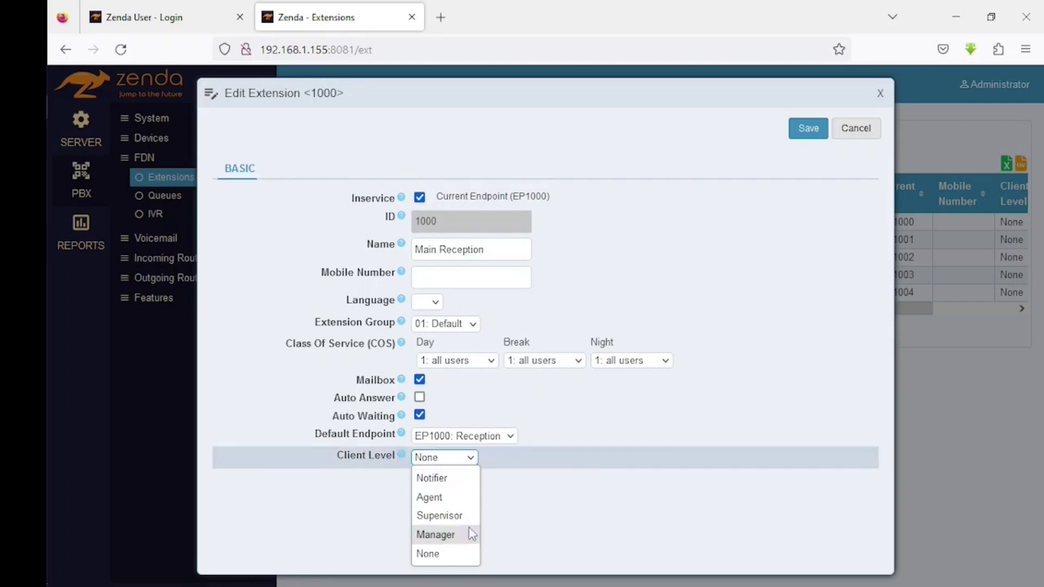
- Set extension 1000 to Supervisor and add extensions 1001–1004 as children
click(441, 516)
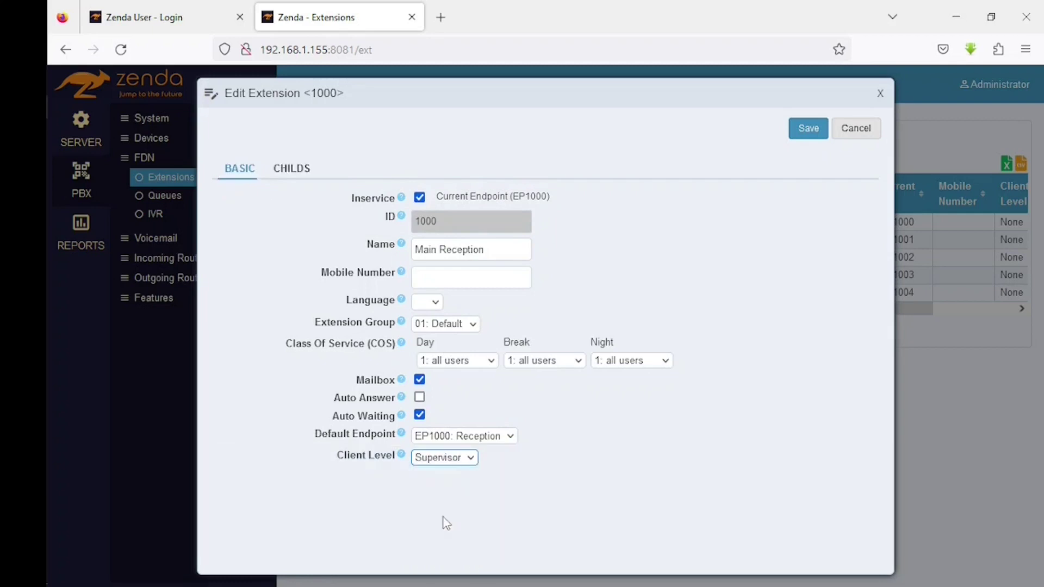
click(292, 173)
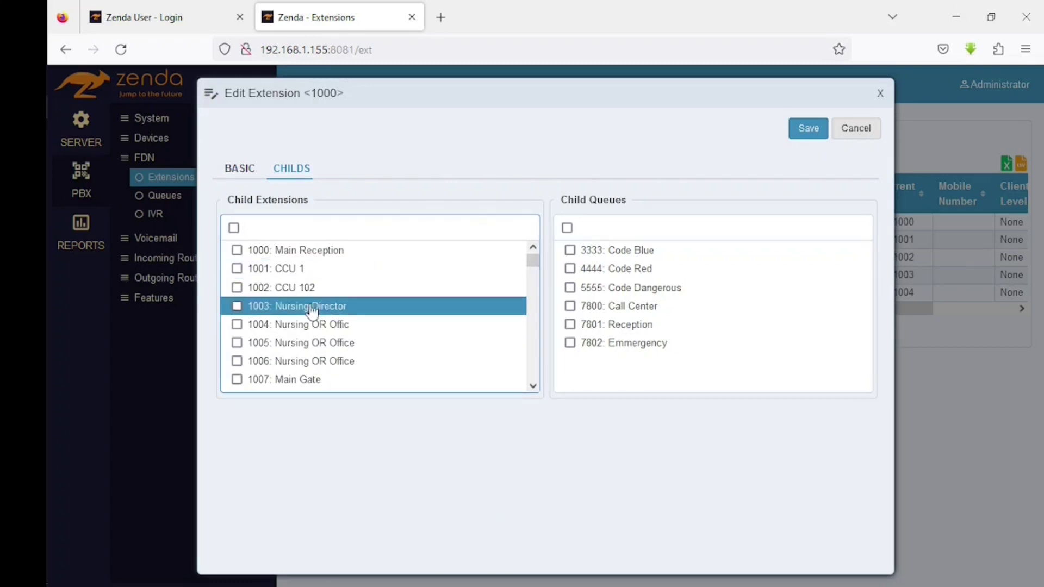
mouse_move(531, 261)
mouse_down()
mouse_move(526, 397)
mouse_move(529, 241)
mouse_up()
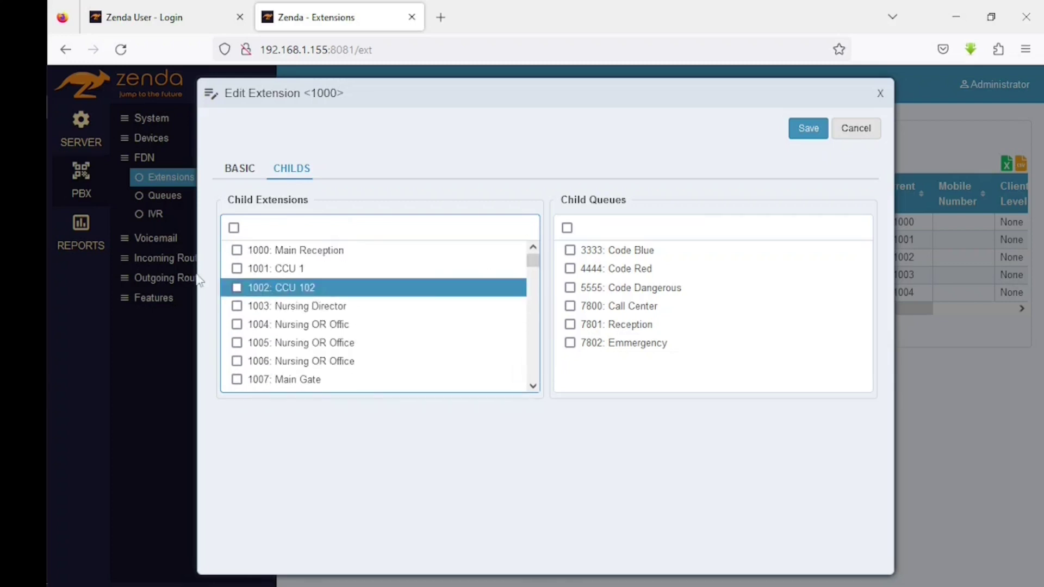
click(237, 268)
click(237, 287)
click(237, 305)
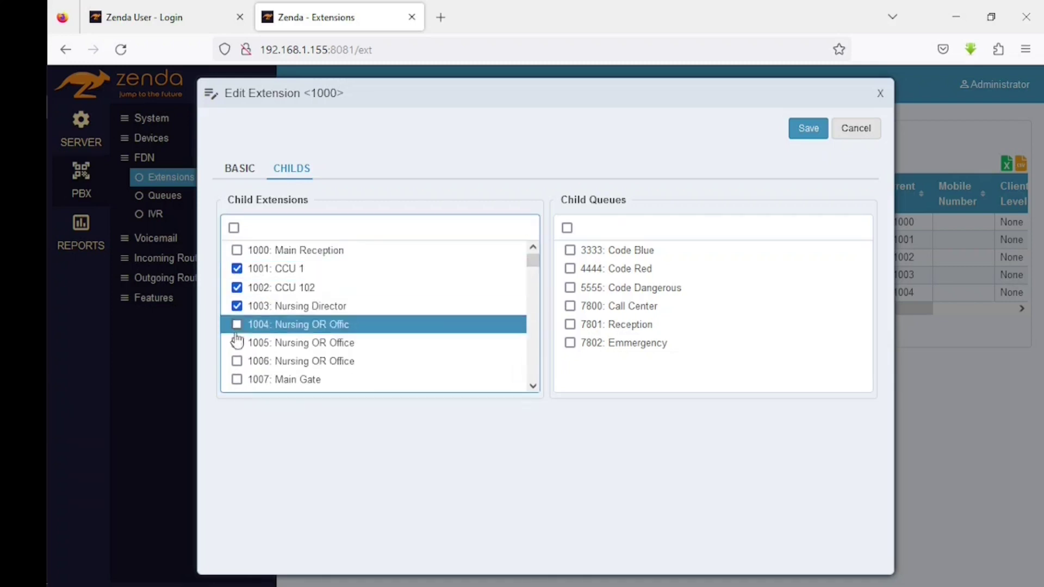
click(237, 325)
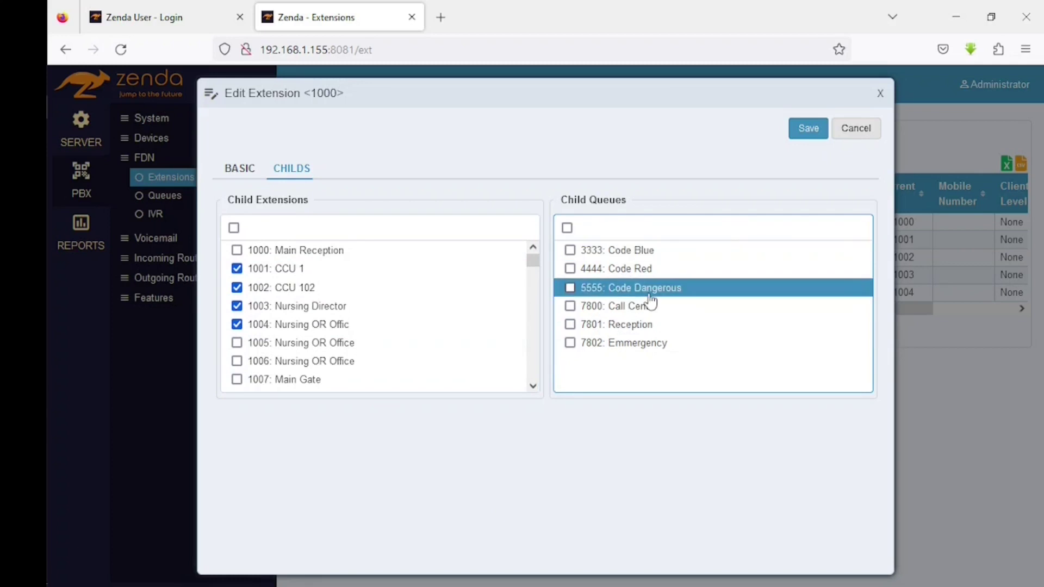
- Add the Code Dangerous, Call Center and Reception queues as children, then return to basic settings
click(571, 288)
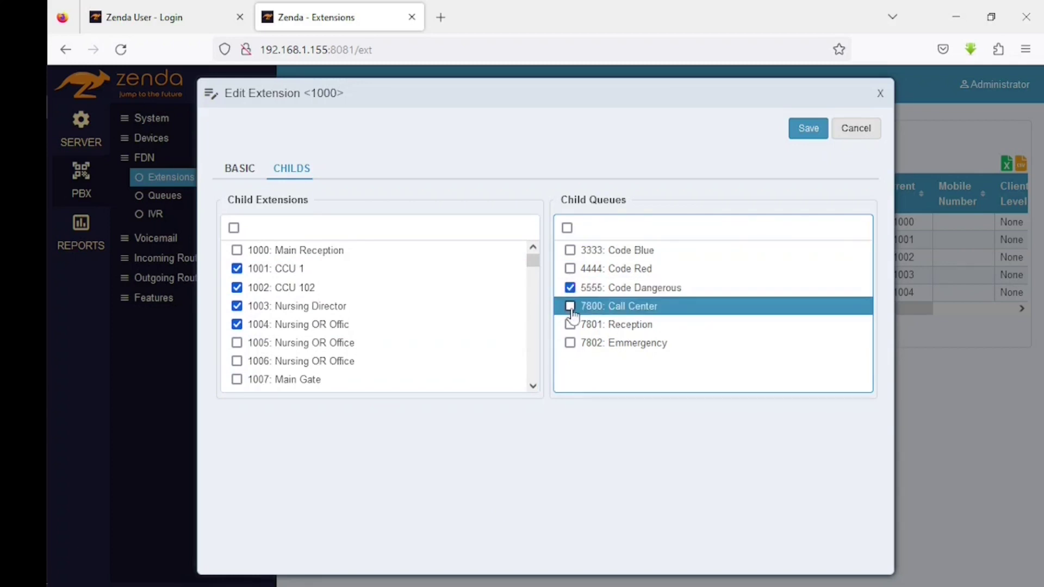
click(571, 307)
click(571, 325)
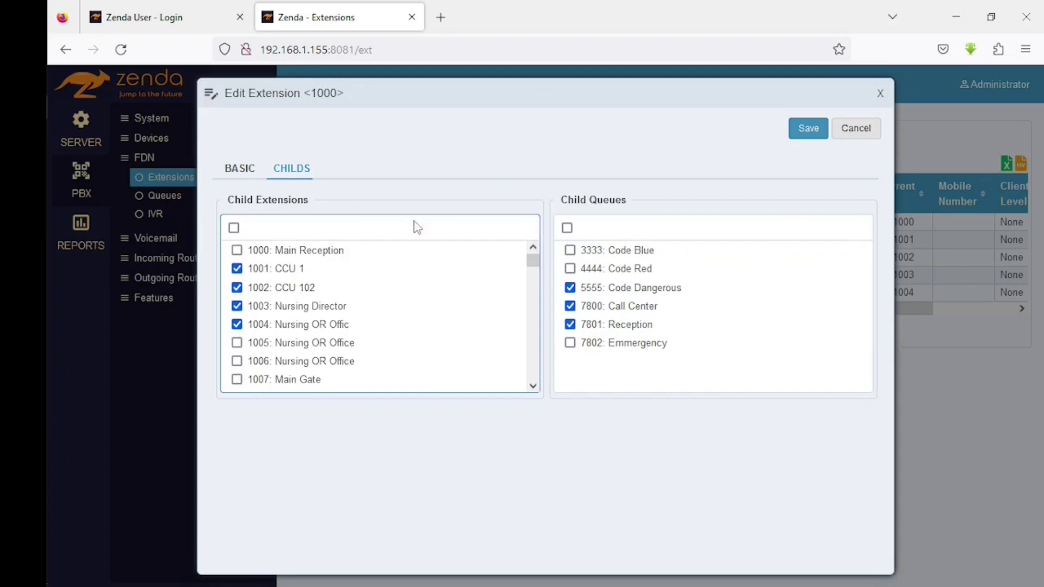
click(239, 168)
click(451, 459)
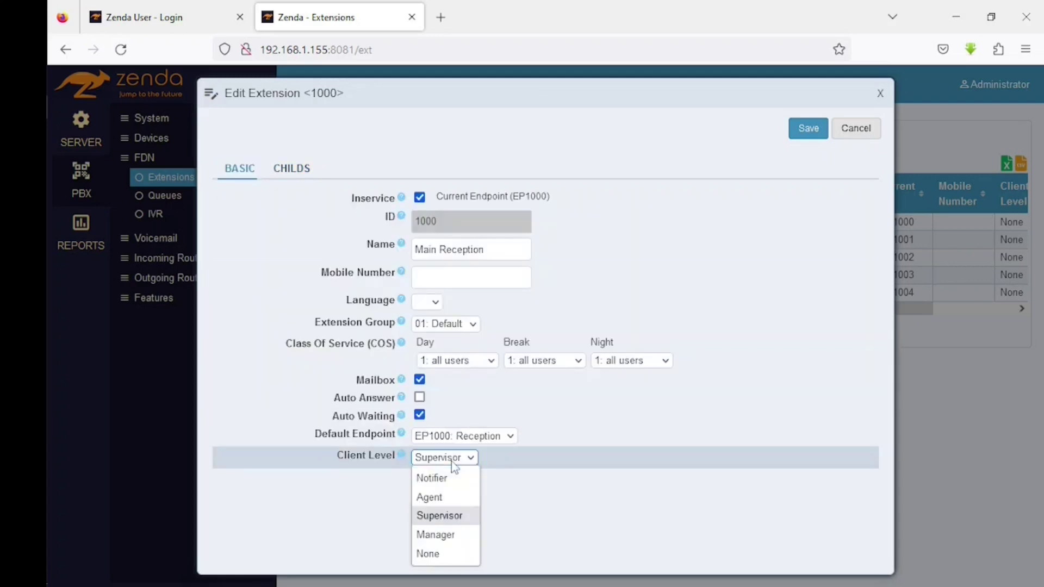
click(455, 536)
click(233, 168)
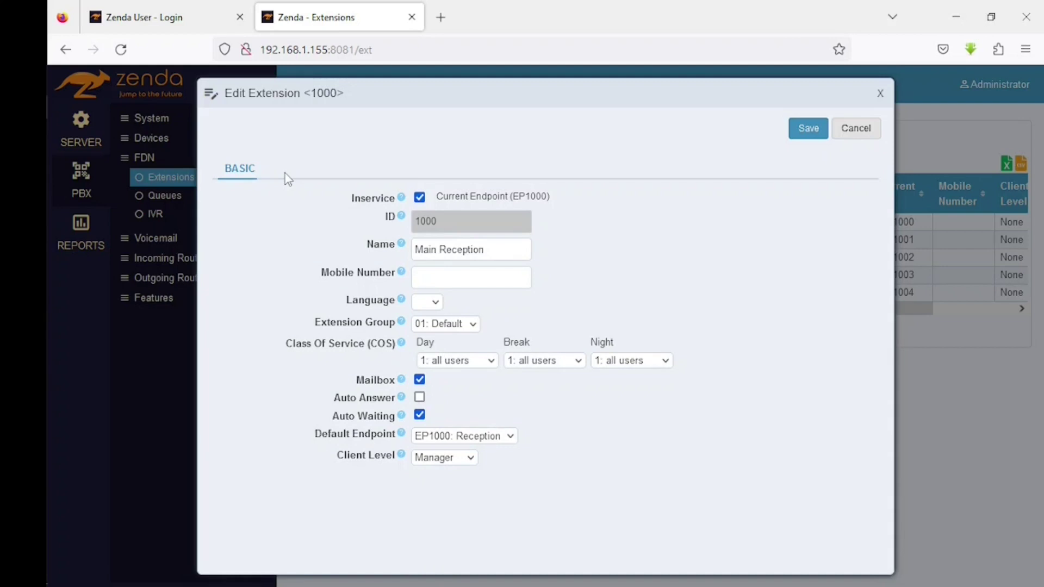
click(455, 460)
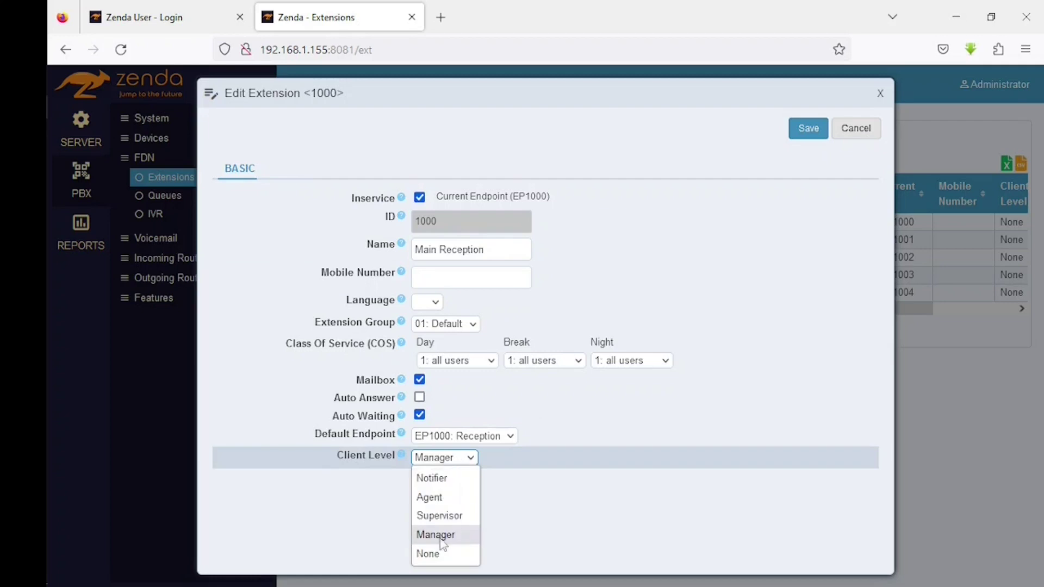
click(454, 517)
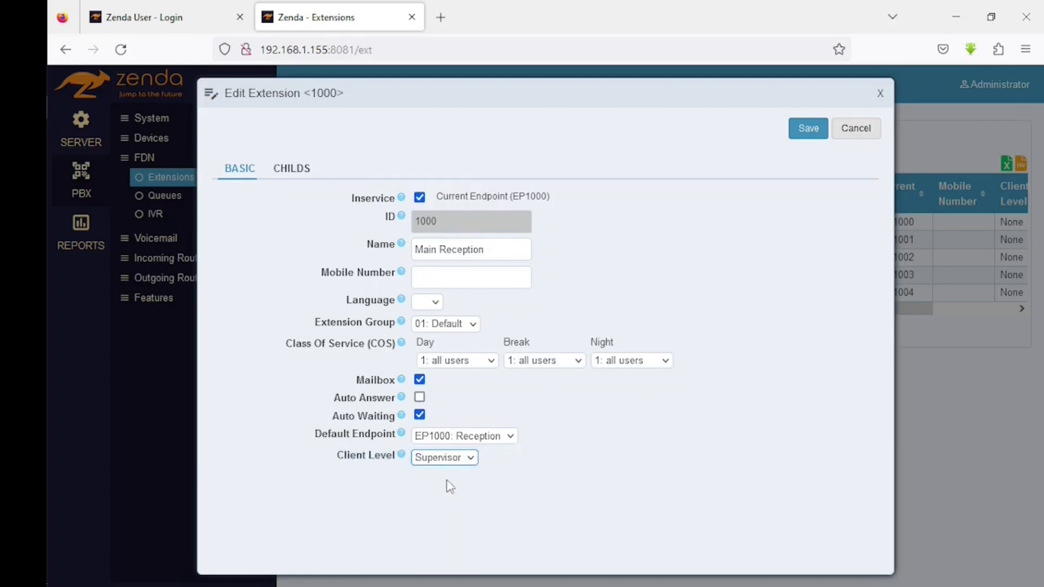
click(469, 458)
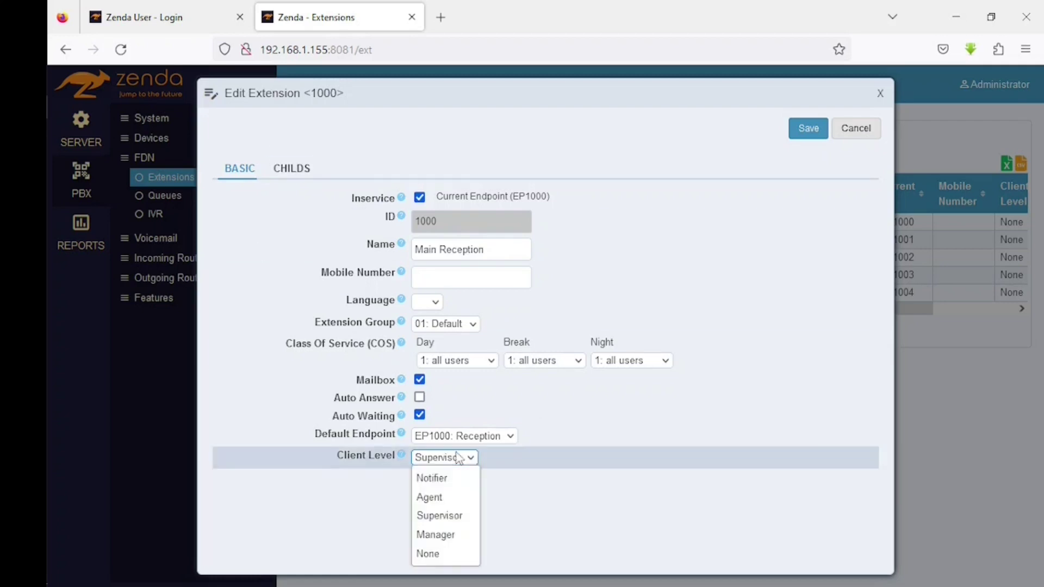
click(450, 455)
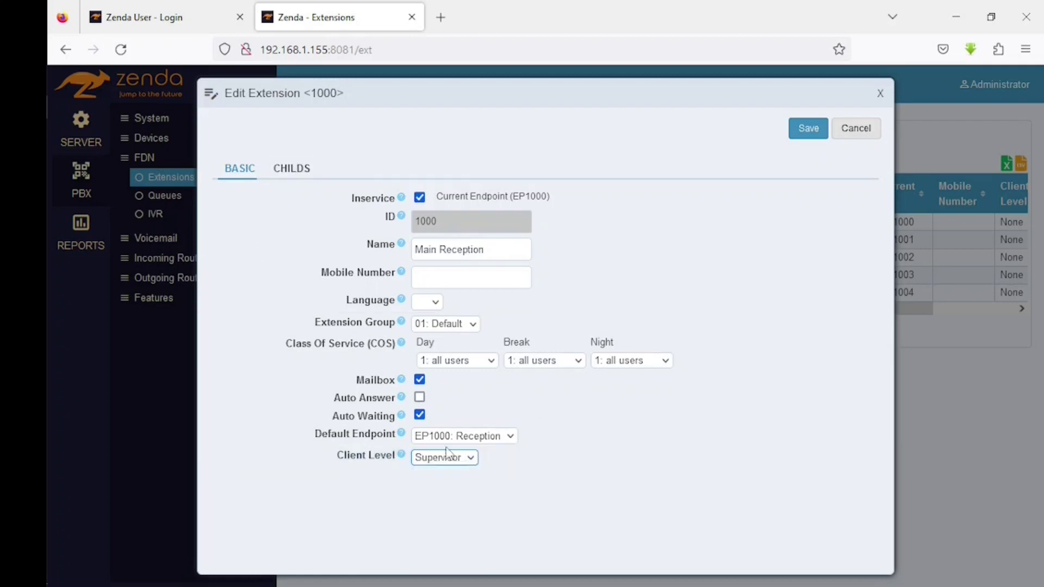
click(303, 172)
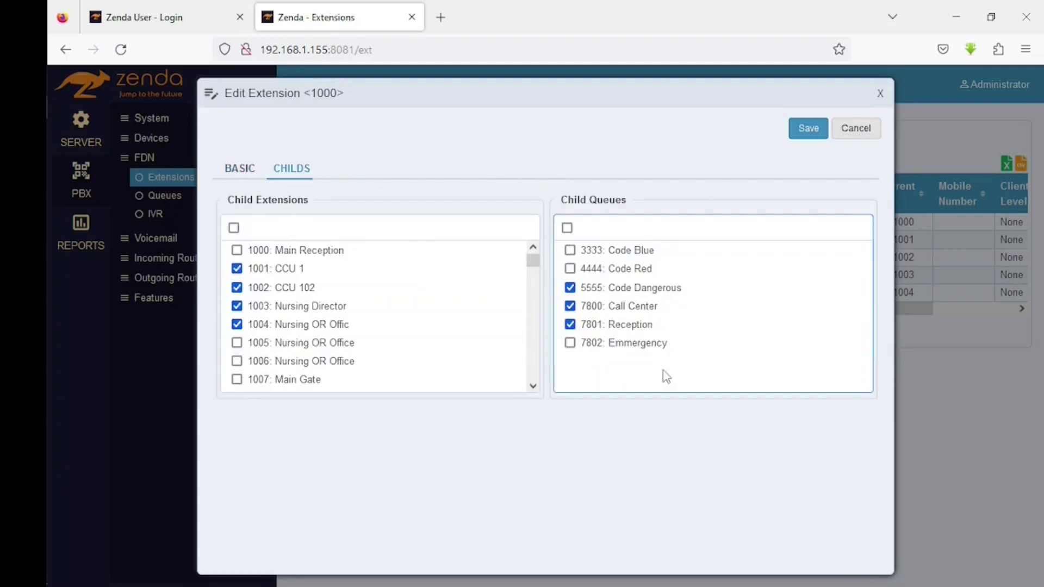
click(571, 323)
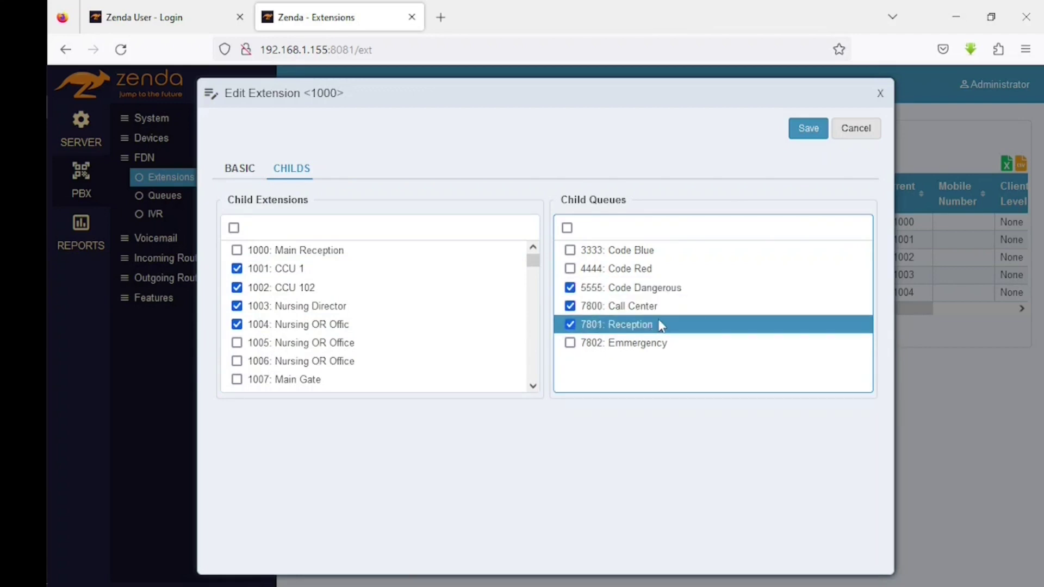
click(237, 173)
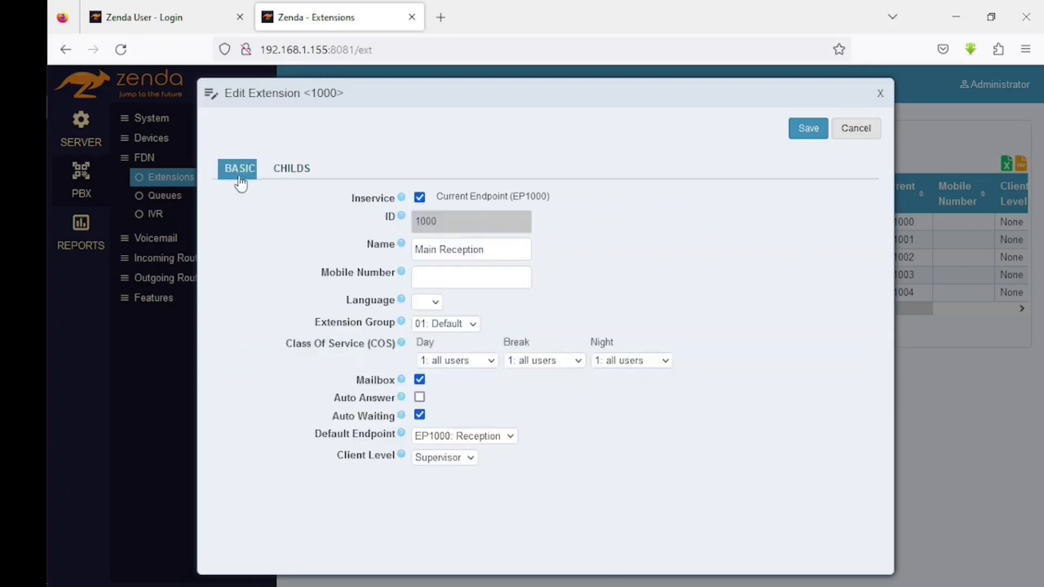
- Switch extension 1000's client level to Manager, then back to Supervisor
click(464, 458)
click(447, 538)
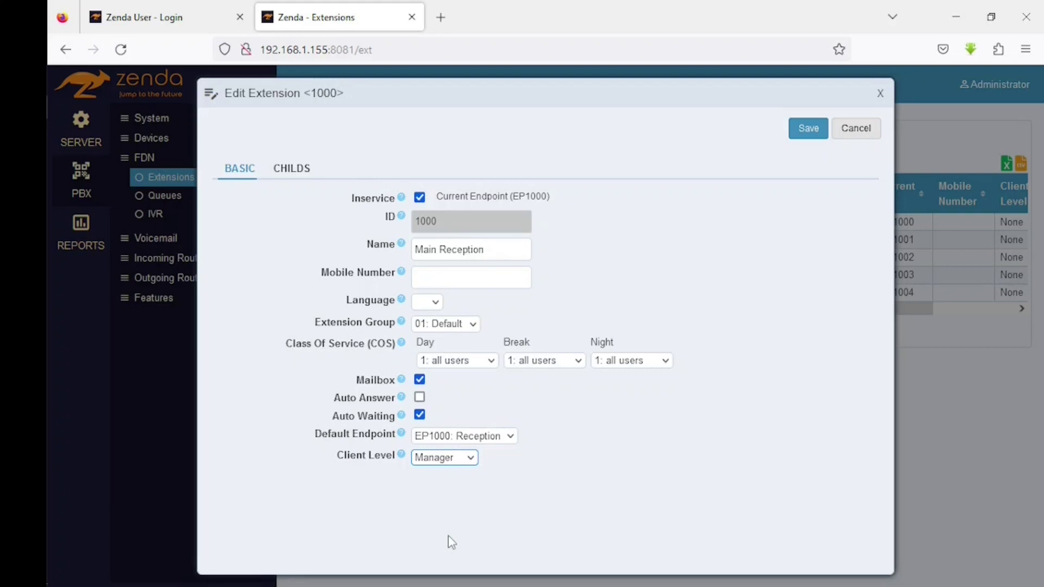
key(Down)
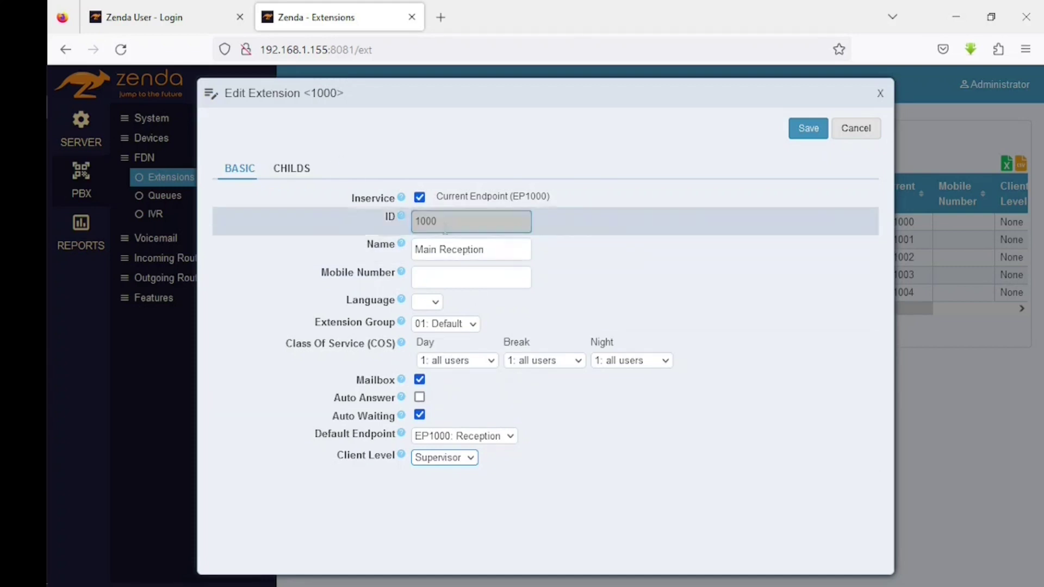
- Add extensions 7002–7008 and 7010 plus the Call Center queue as children
click(283, 168)
drag(533, 260, 527, 396)
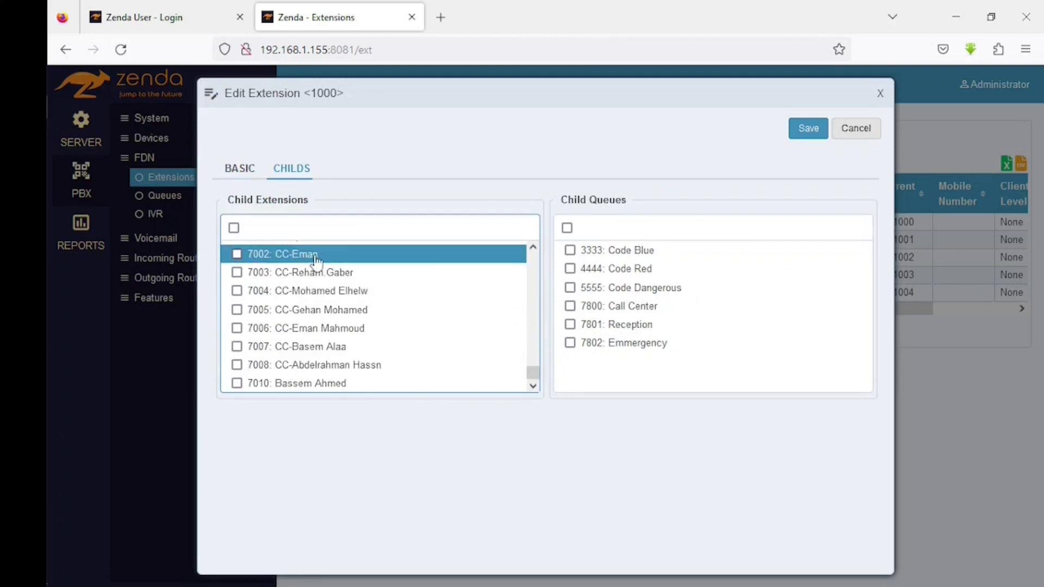
click(236, 256)
click(237, 272)
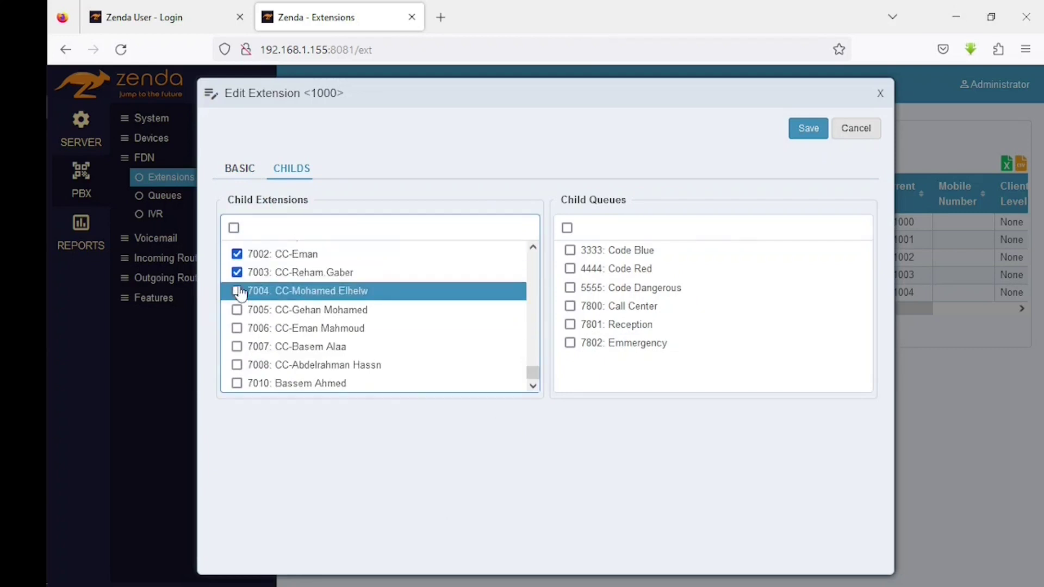
click(236, 291)
click(236, 310)
click(236, 328)
click(237, 347)
click(370, 365)
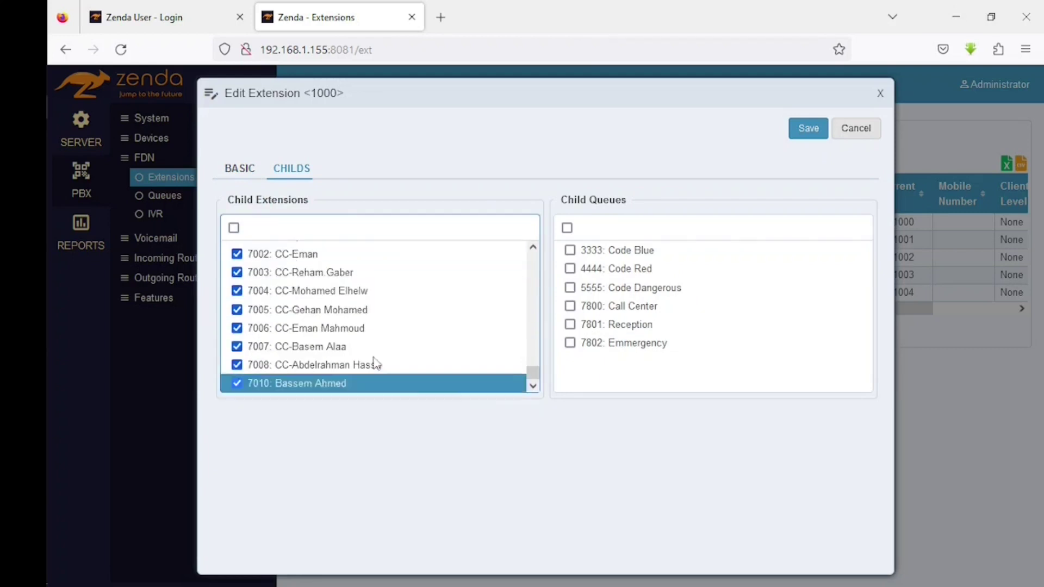
click(375, 383)
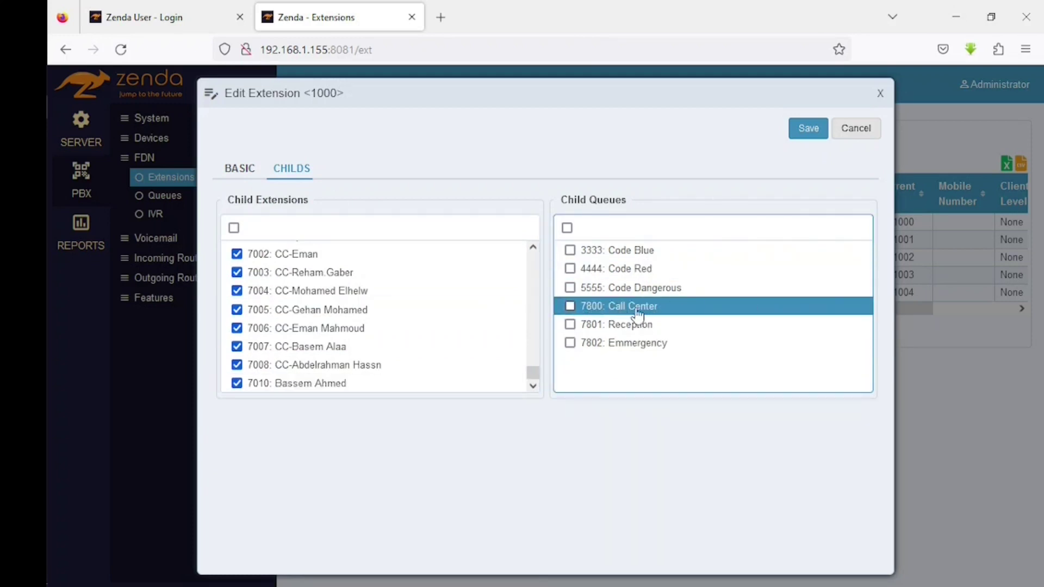
click(570, 306)
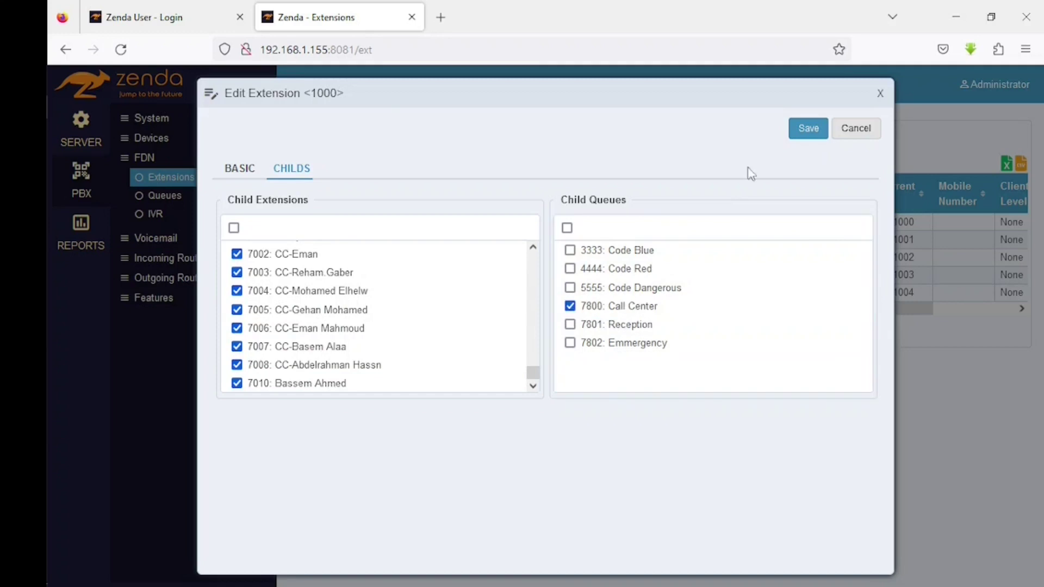
- Save extension 1000, then set extension 1001 (CCU 1) to Manager and save
click(804, 132)
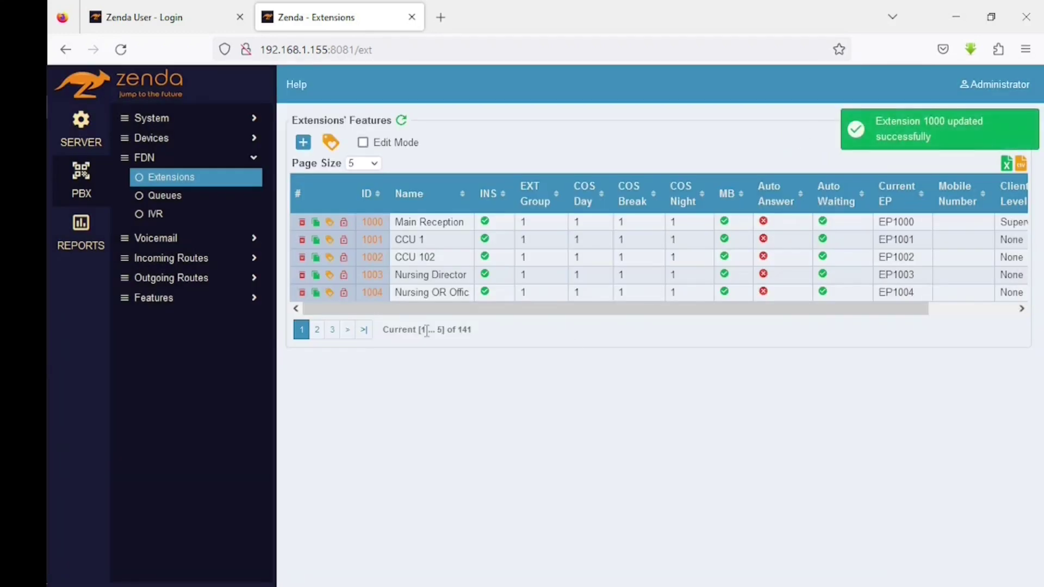
click(377, 244)
click(463, 458)
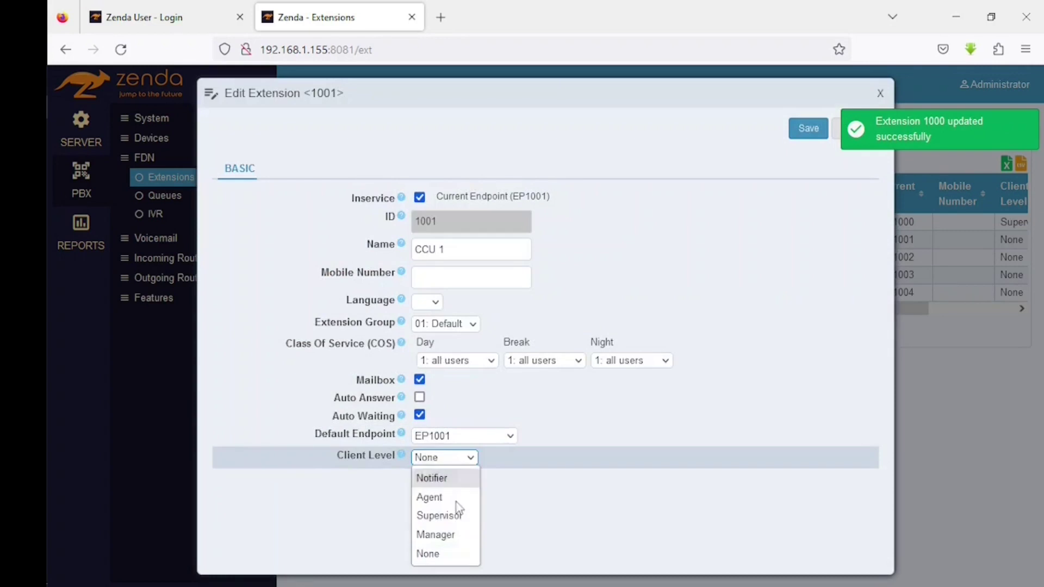
click(441, 535)
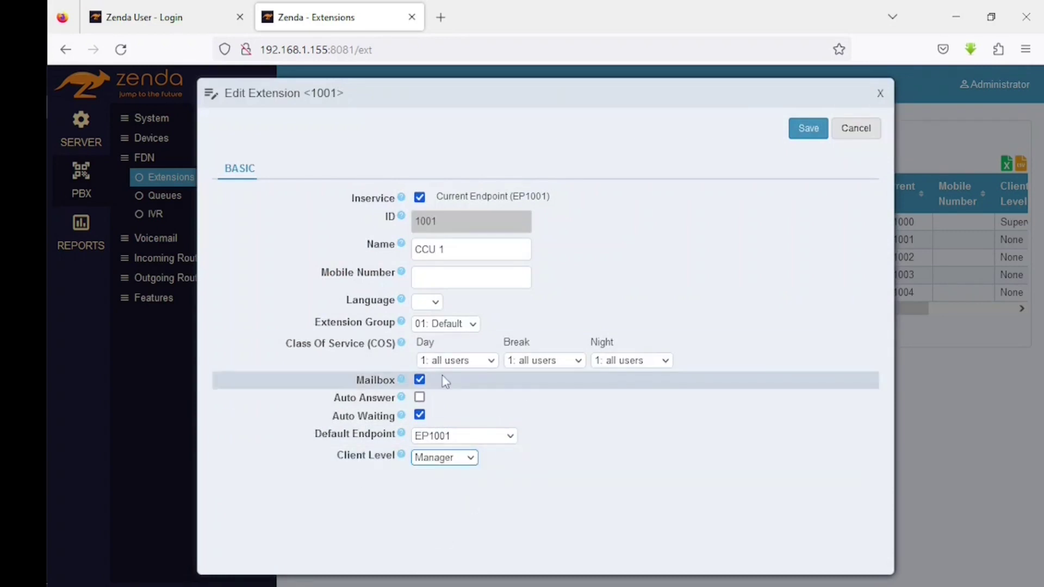
click(810, 131)
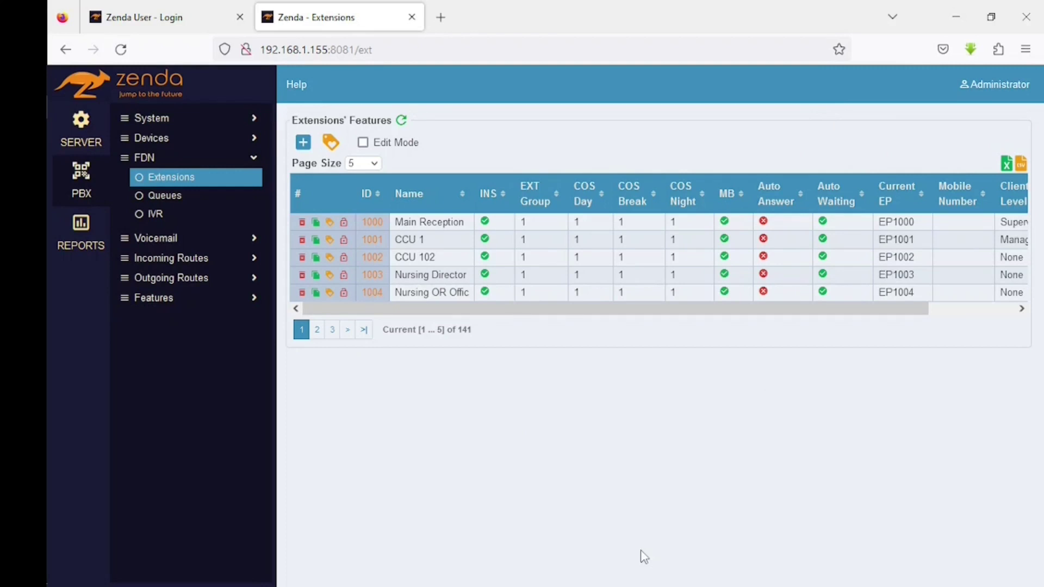
- Close the Extensions admin page and log into the user portal as extension 1000 with its password
key(ctrl+w)
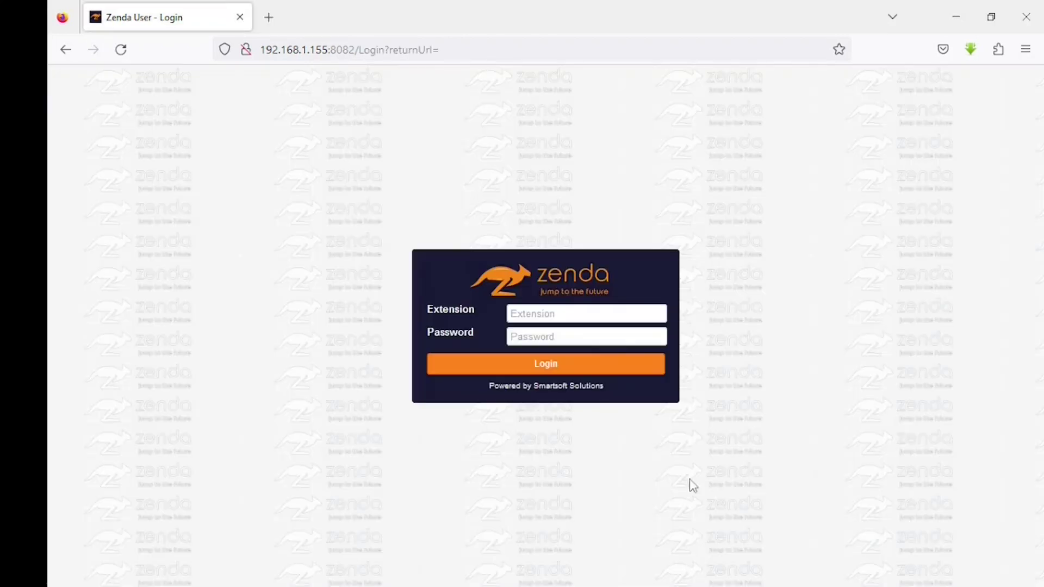
click(565, 314)
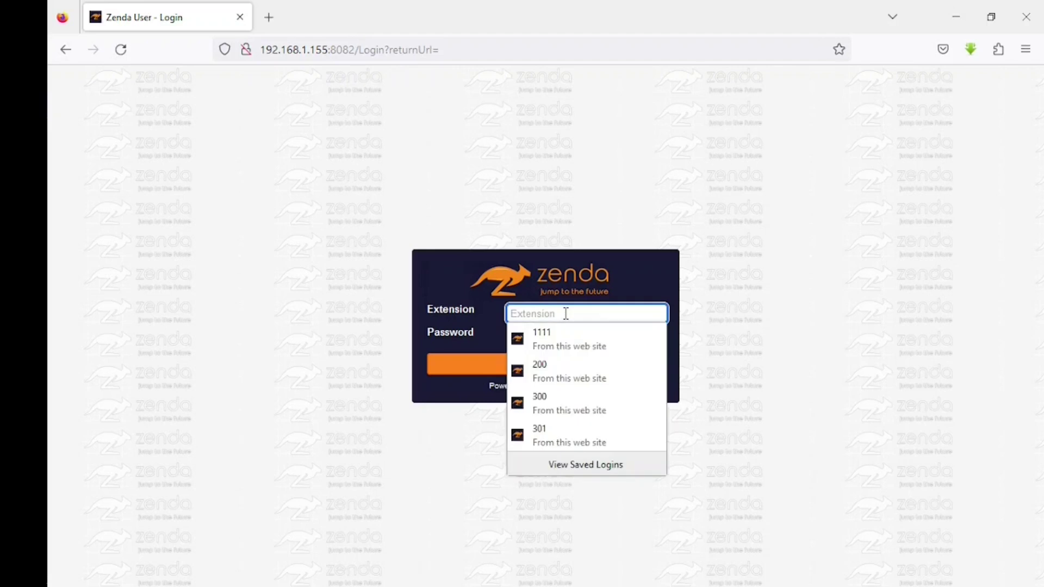
text(1000)
key(Tab)
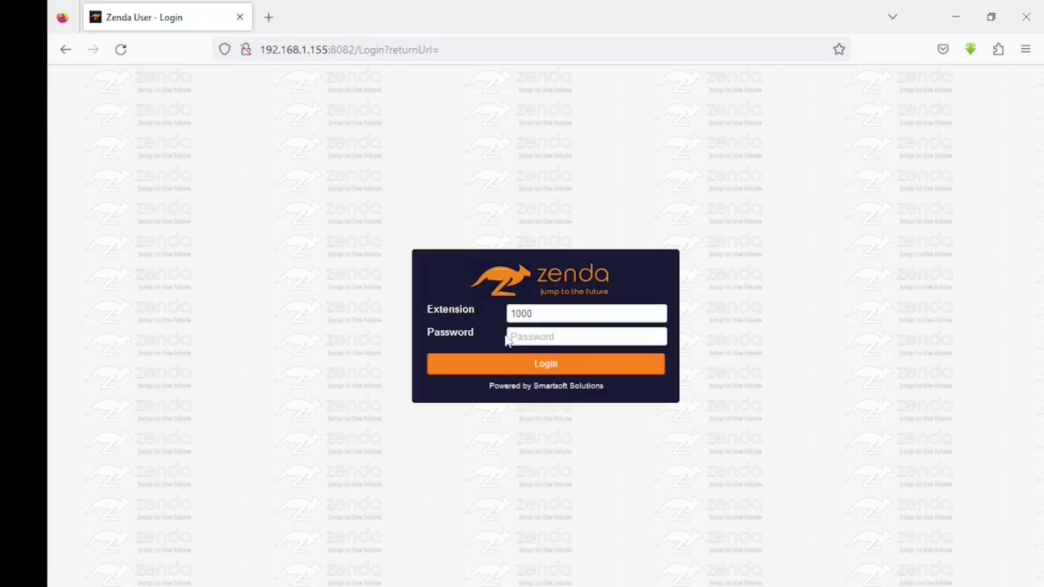
click(548, 331)
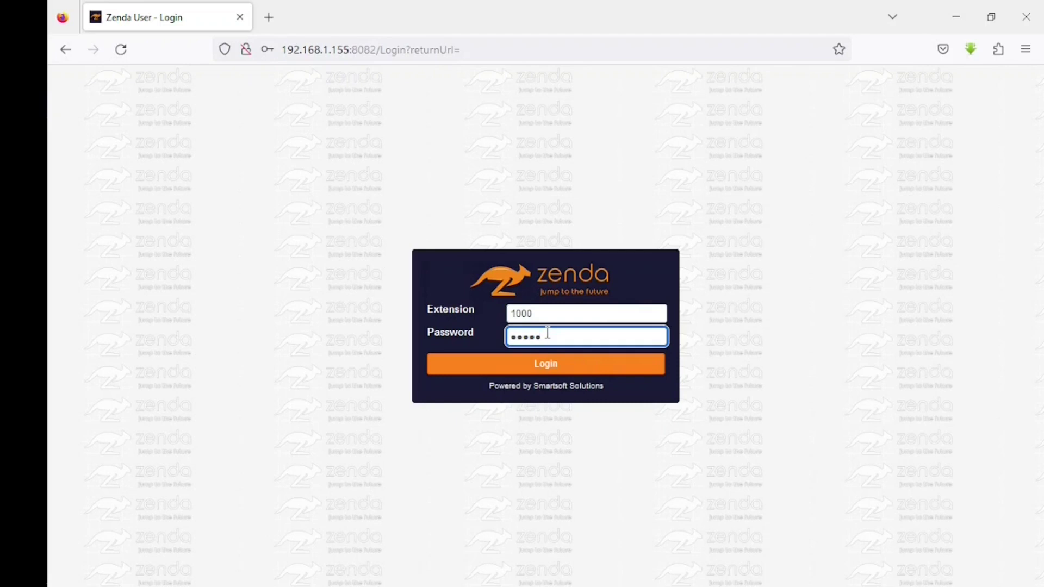
key(Return)
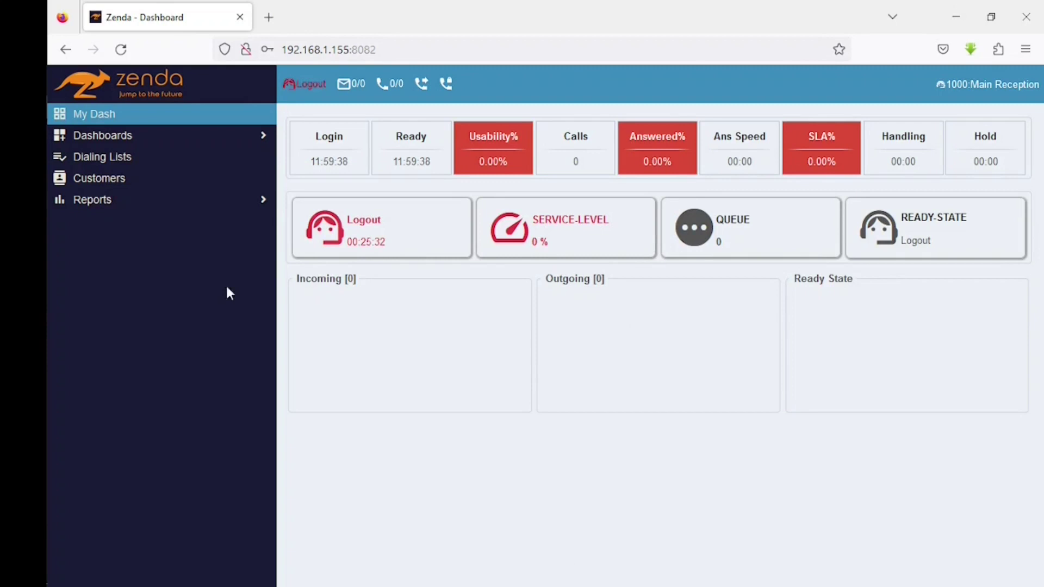
- Open the Dashboard Manager and add a dashboard named 'test'
click(107, 137)
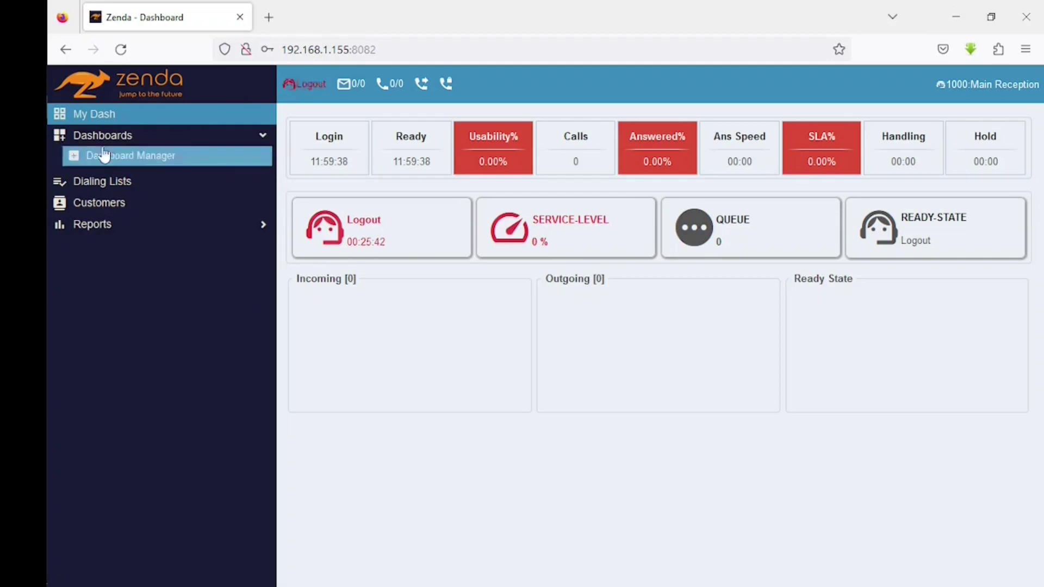
click(123, 155)
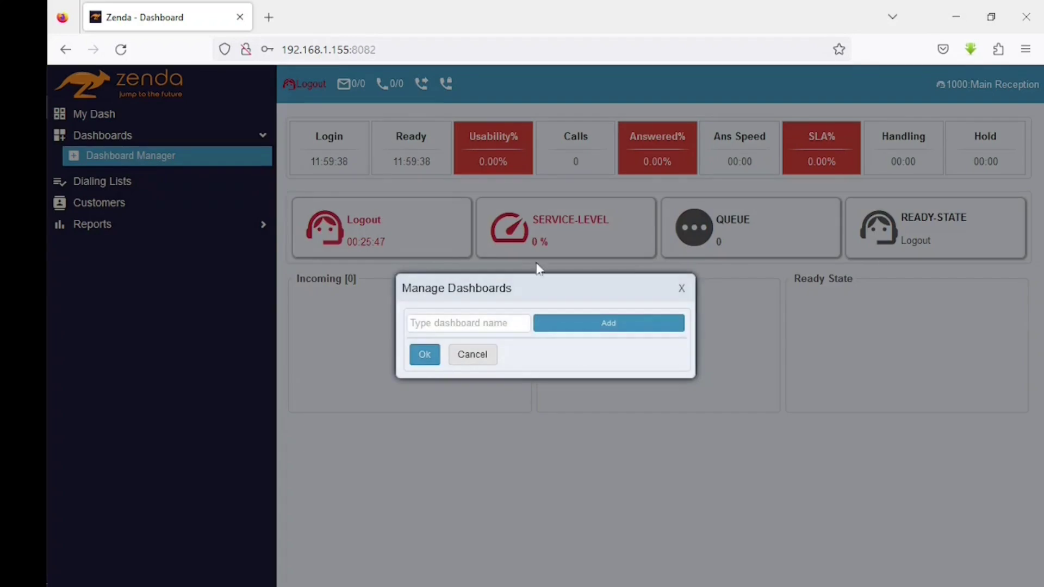
click(475, 323)
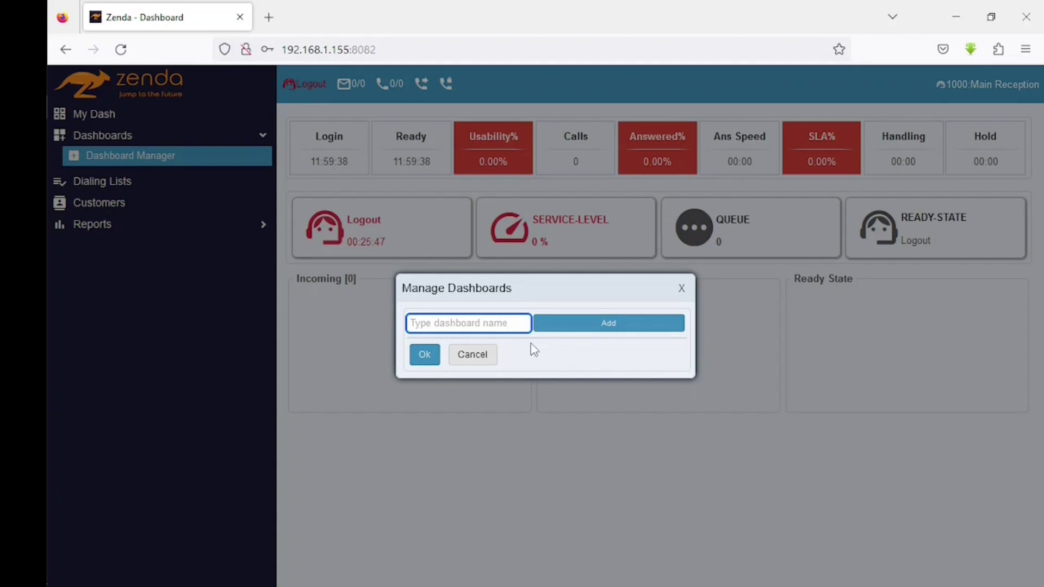
text(test)
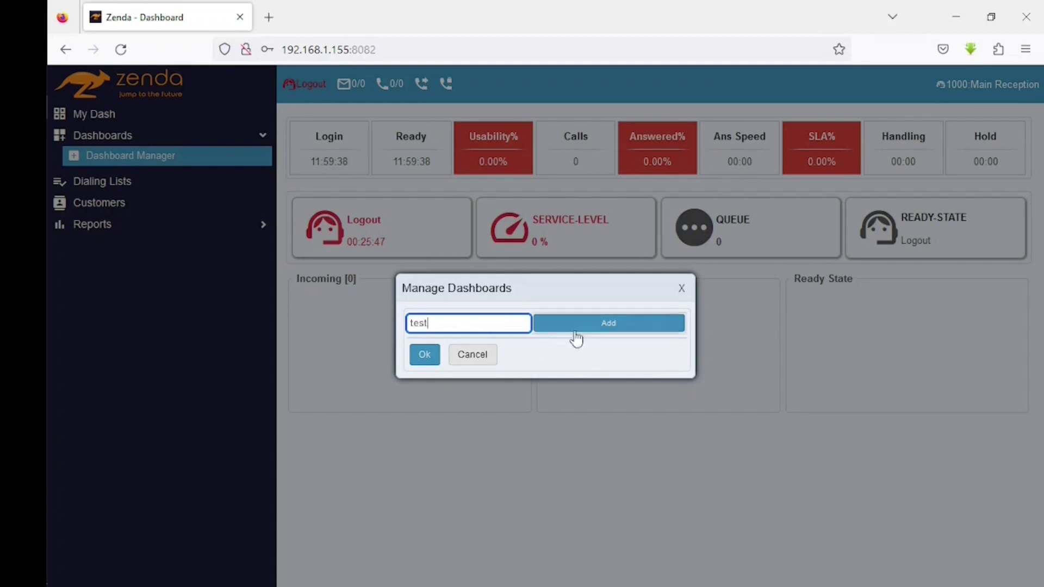
click(597, 327)
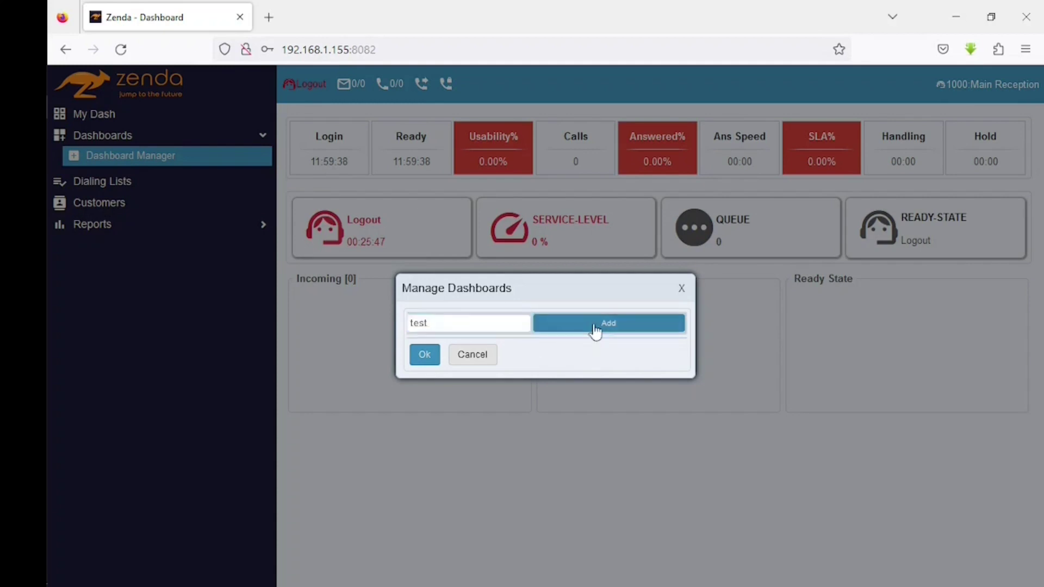
- Add two more dashboards named 'test 2' and 'Call Center'
click(464, 314)
text(test 2)
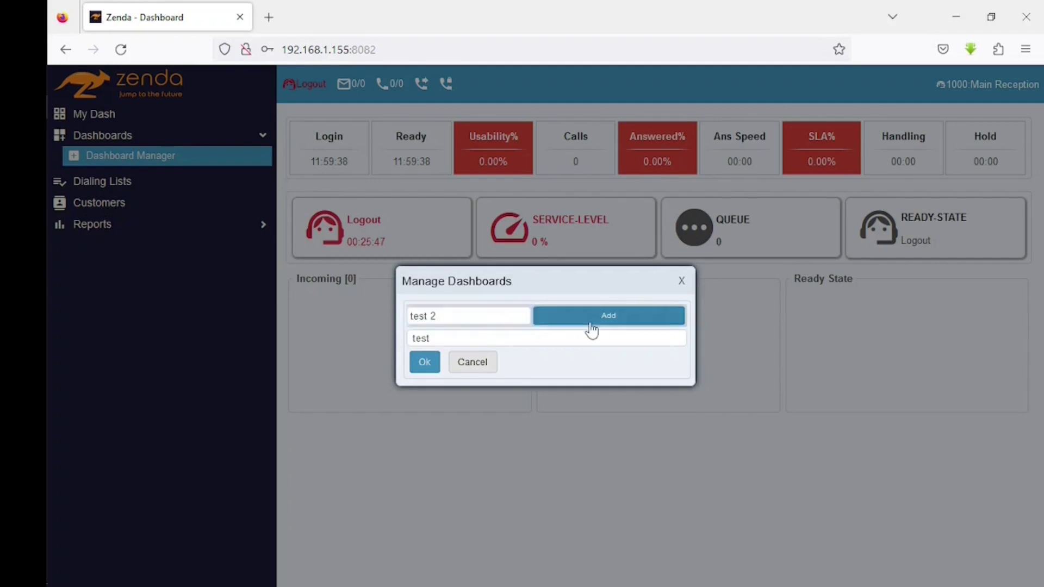
click(593, 316)
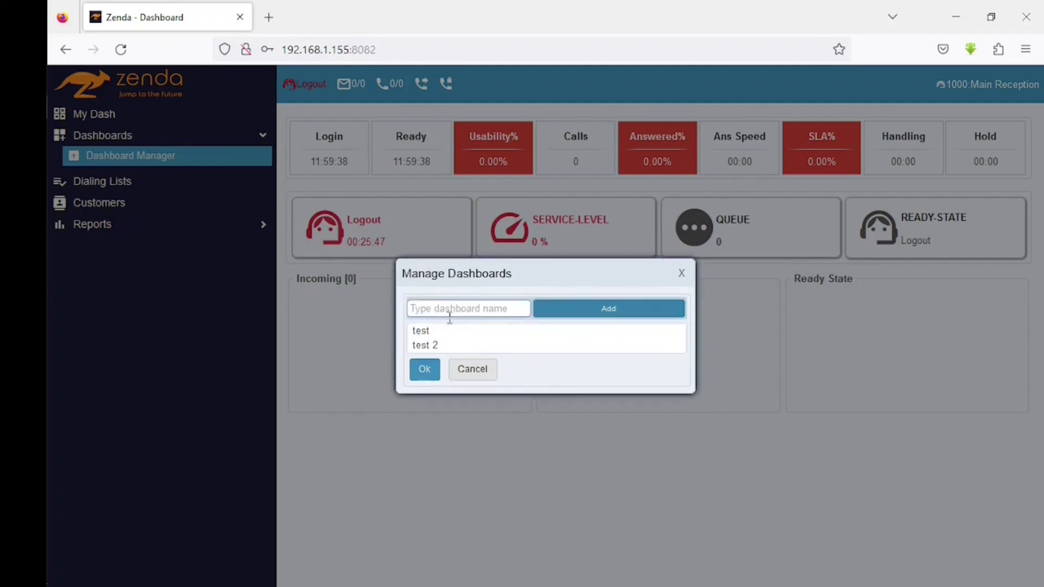
click(449, 315)
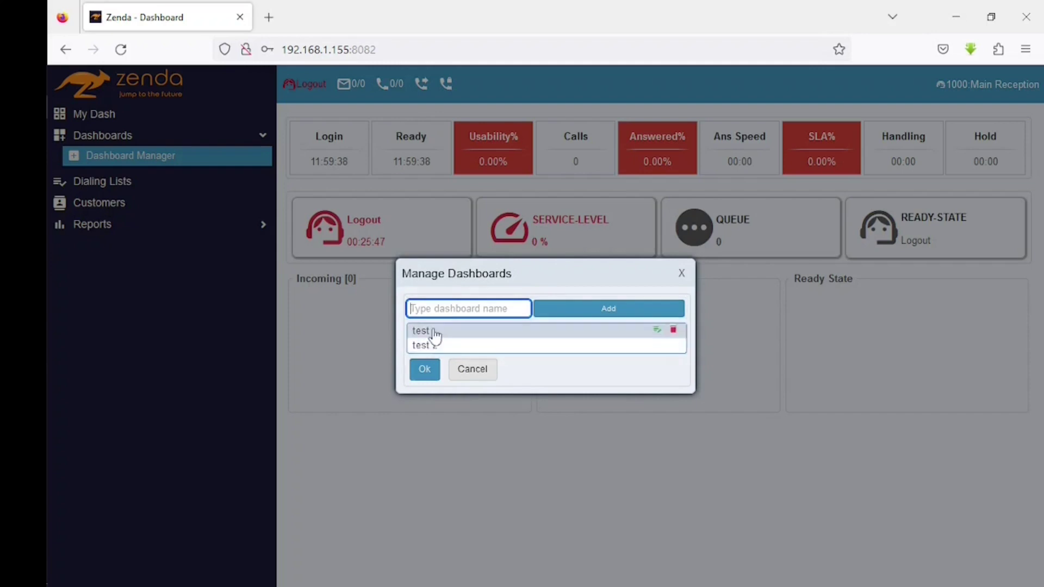
mouse_move(438, 353)
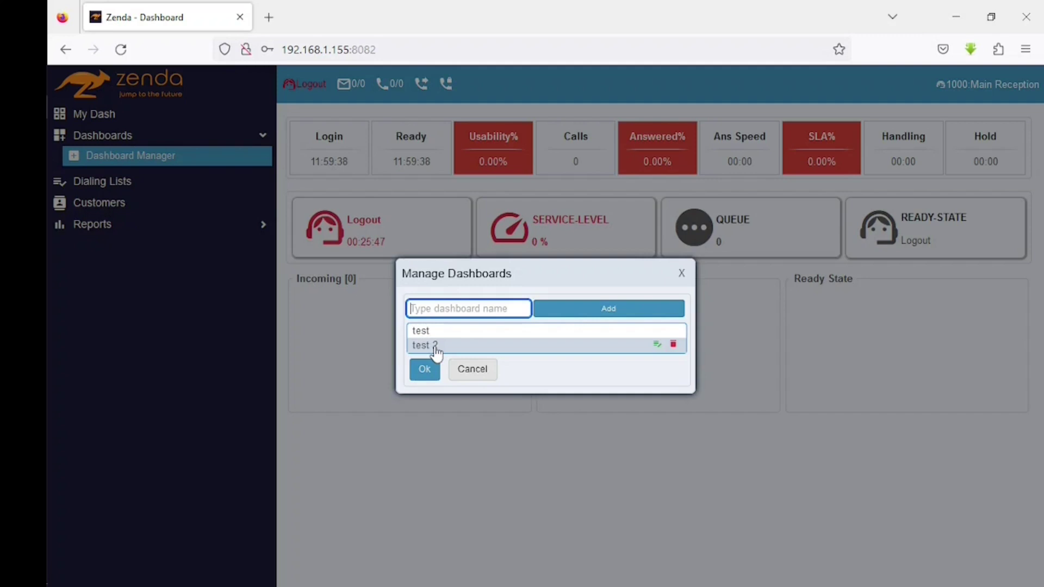
text(Call Center)
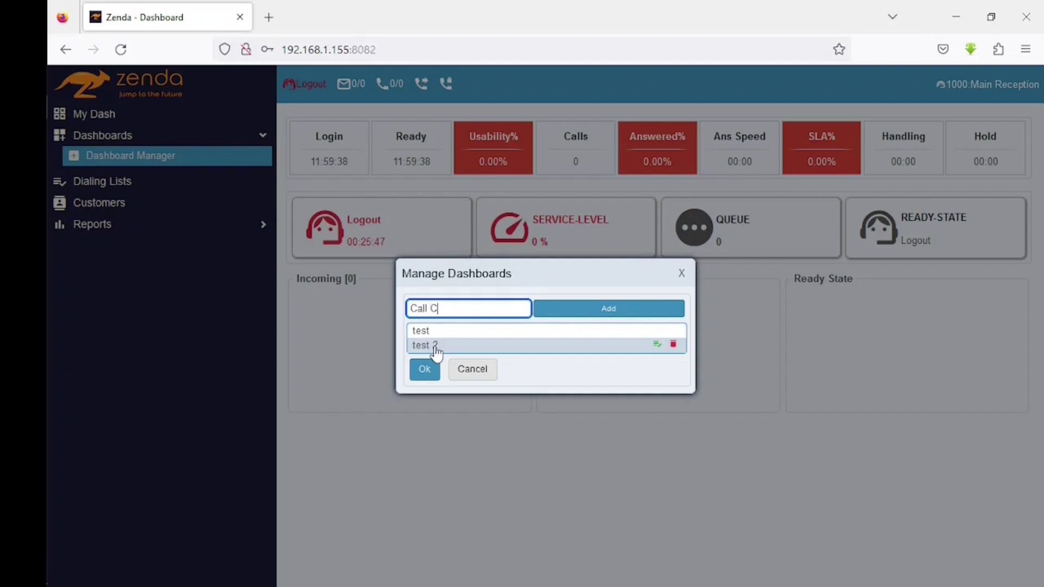
click(571, 313)
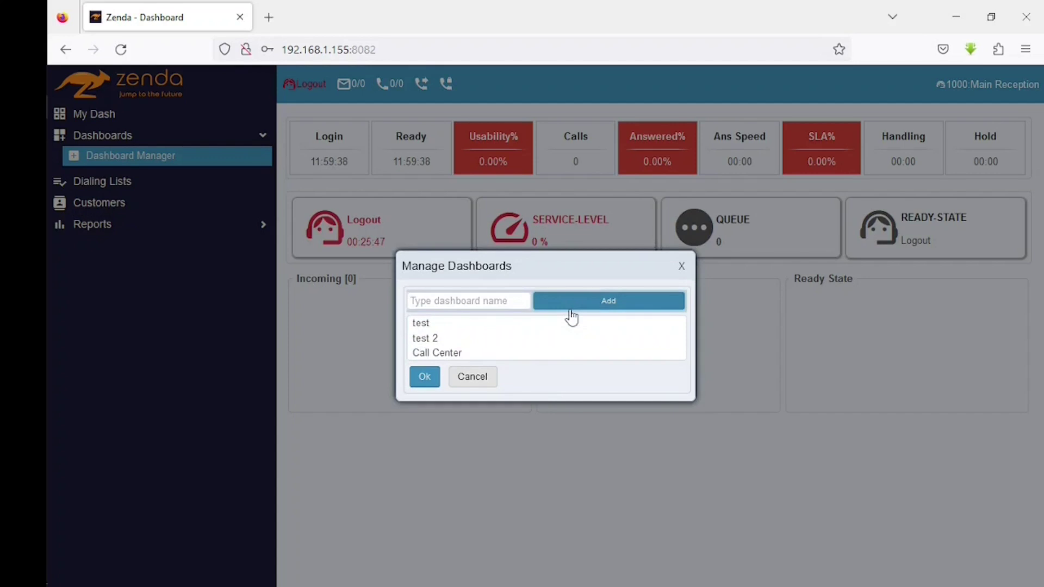
- Confirm the new dashboards, view test and test 2, then open Call Center
click(423, 388)
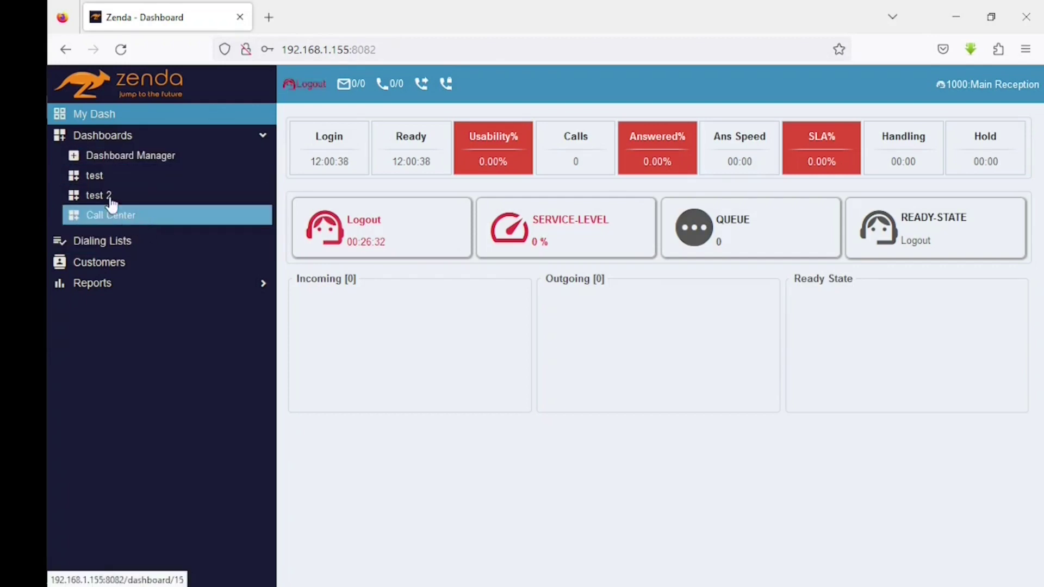
click(96, 179)
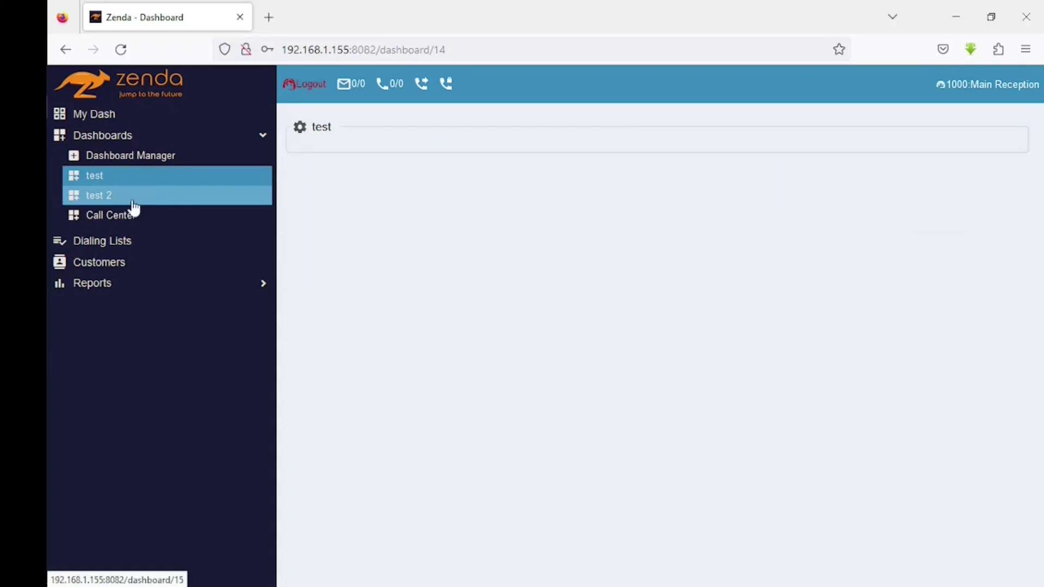
click(103, 198)
click(108, 179)
click(109, 197)
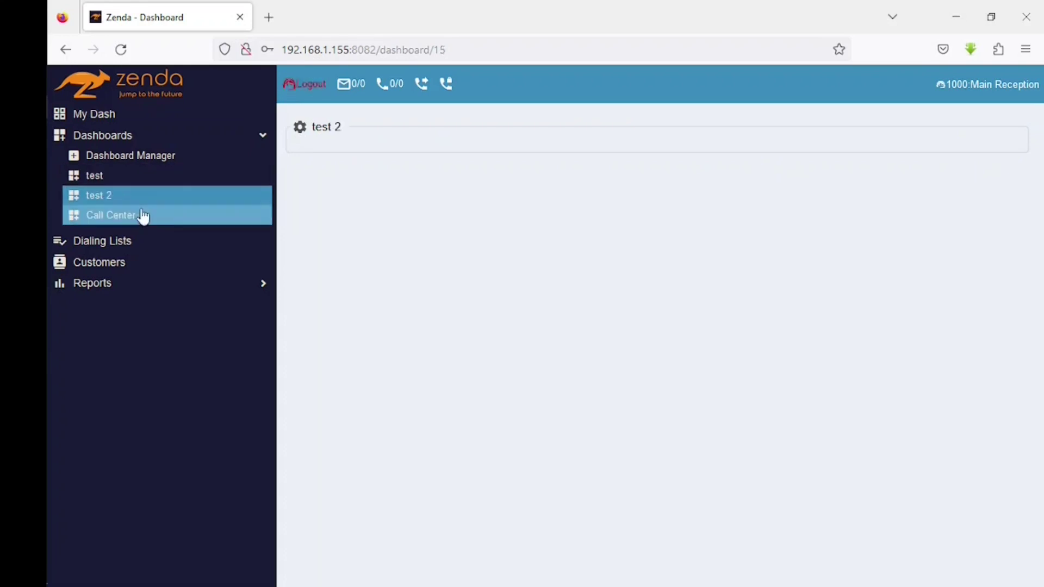
click(121, 217)
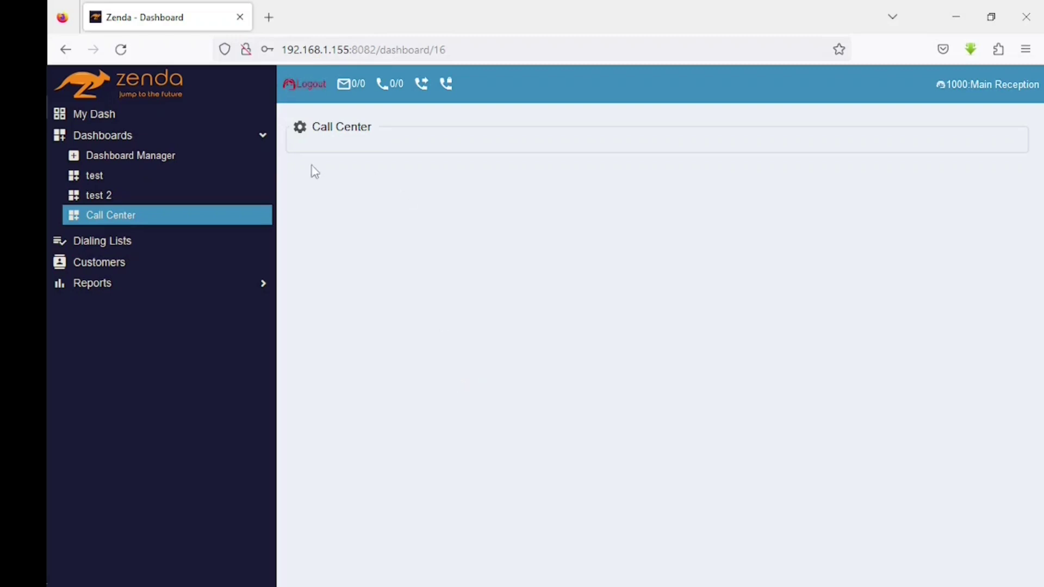
- Save the Call Center layout, then add a LiveCalls widget named livecalls
click(299, 134)
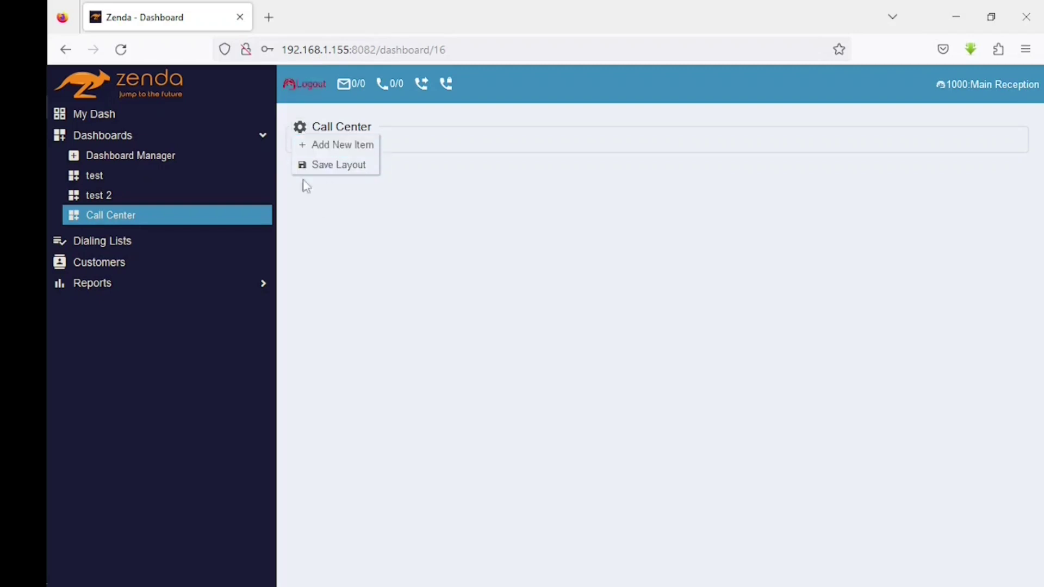
click(354, 170)
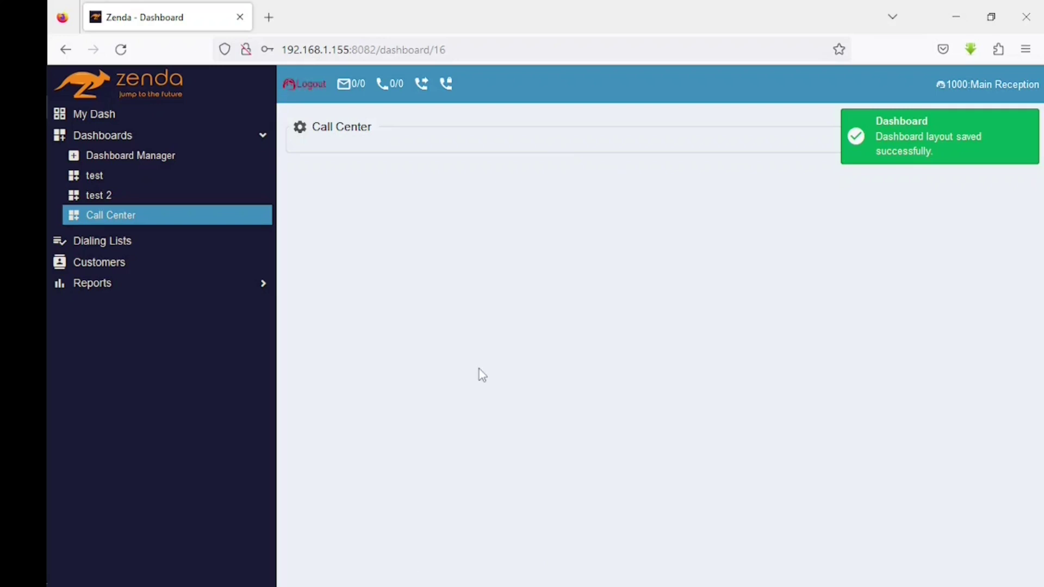
click(304, 133)
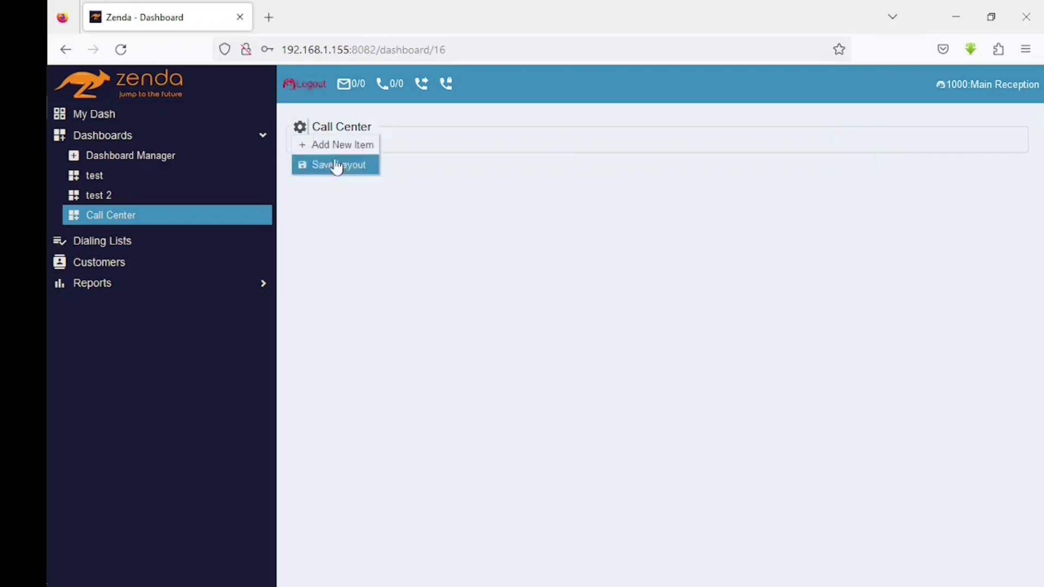
click(360, 146)
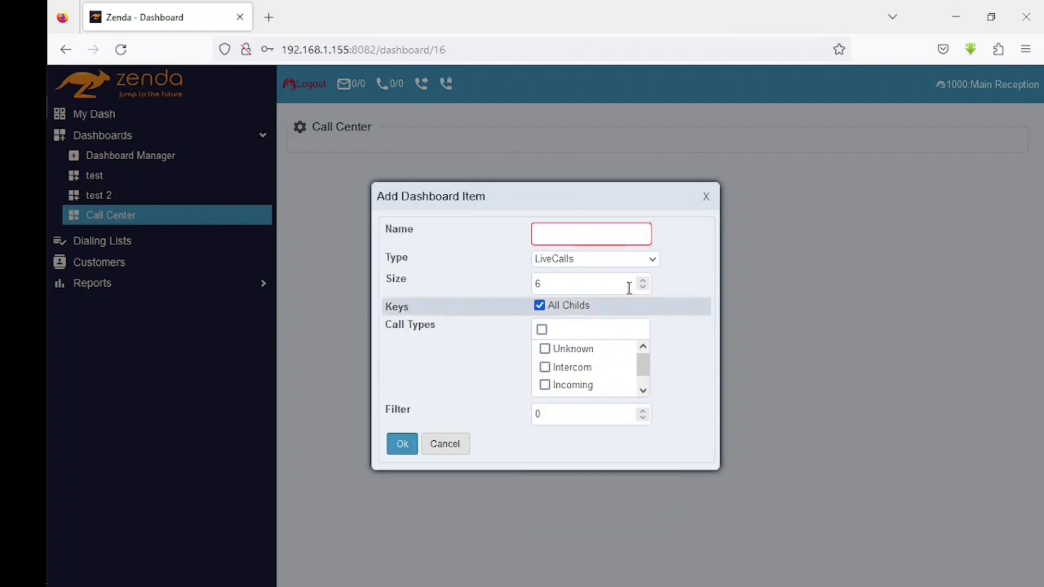
click(652, 259)
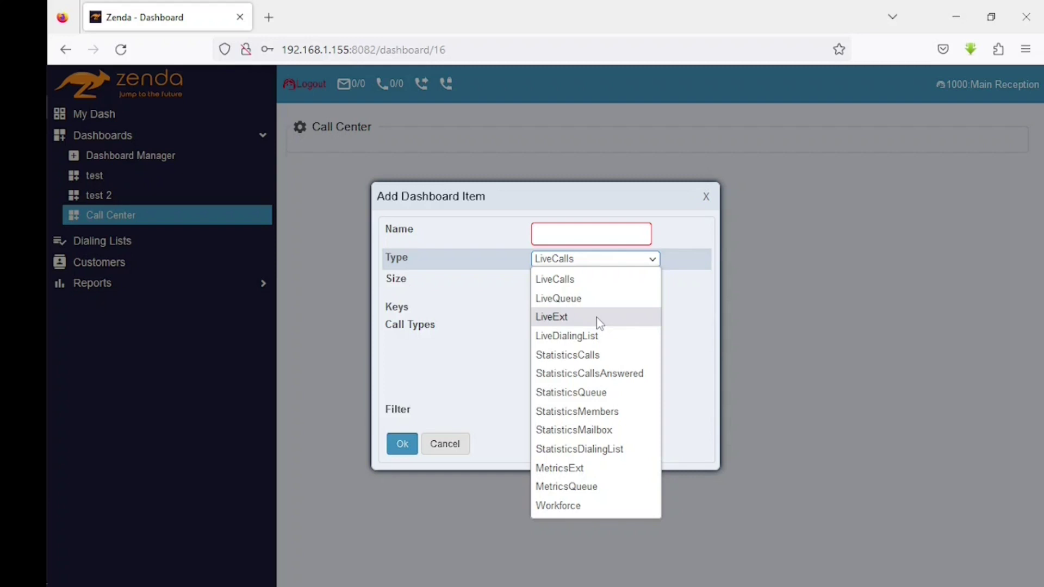
click(597, 232)
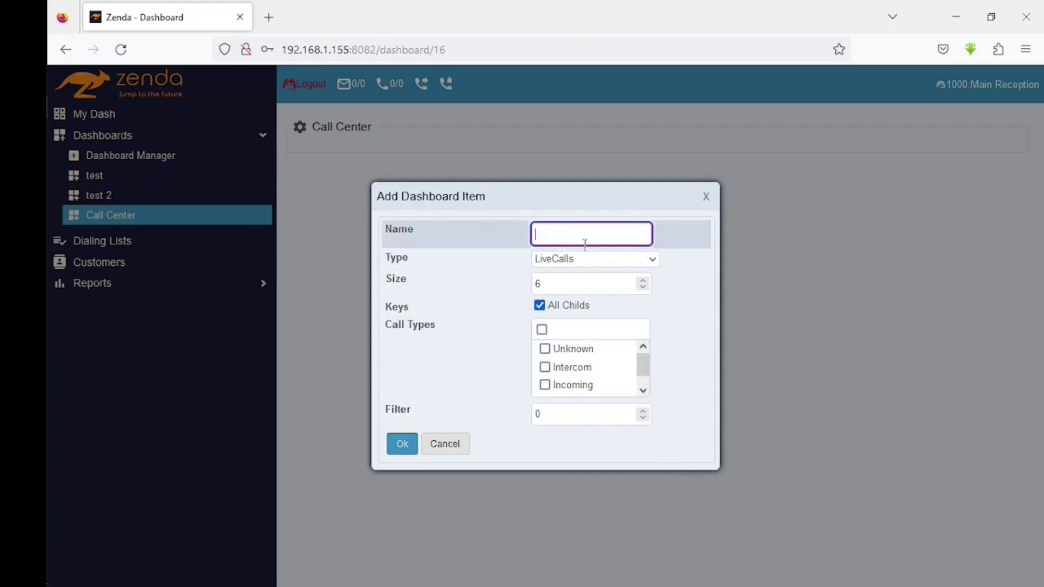
text(M)
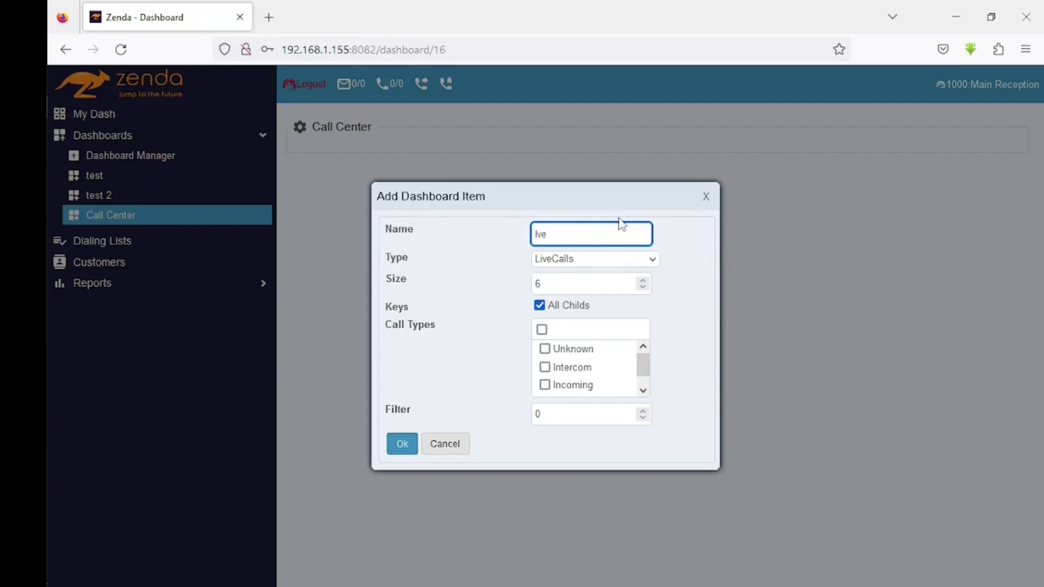
text(ivecalls)
click(403, 454)
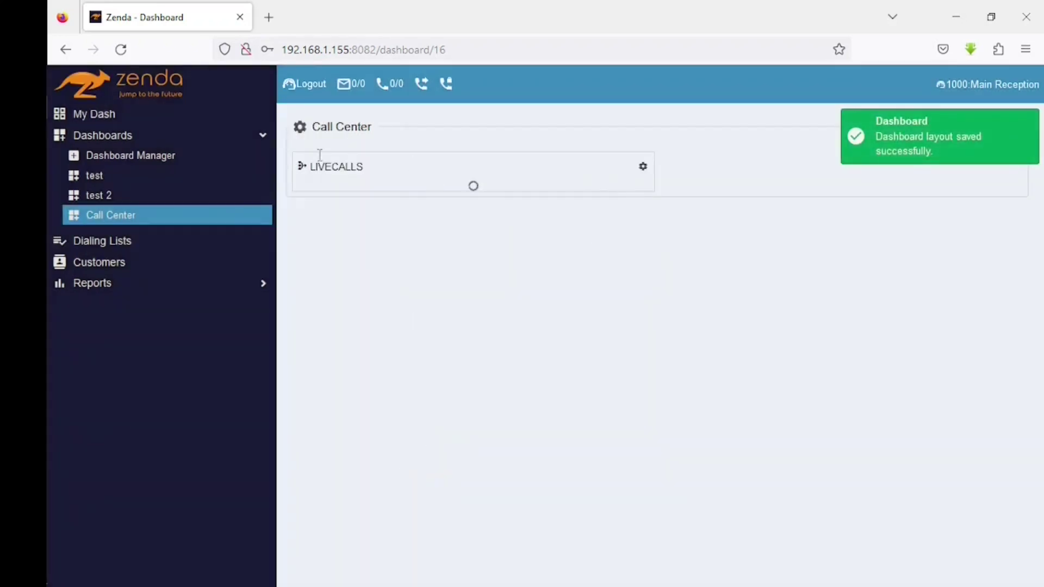
- Start a new Call Center item of type LiveExt named 'live ext' and select its size value 6
click(299, 133)
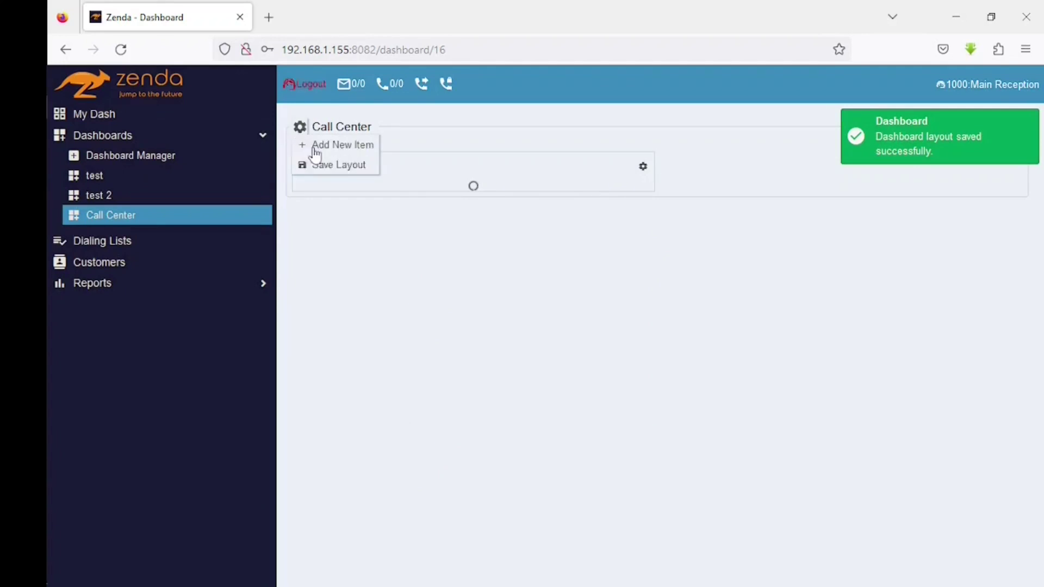
click(351, 146)
click(590, 259)
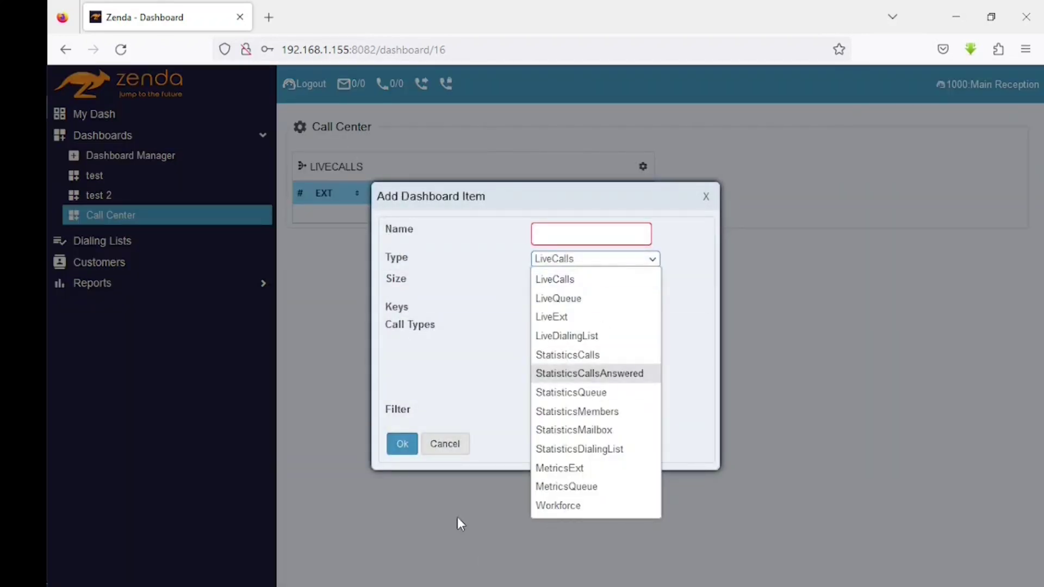
click(569, 317)
click(571, 285)
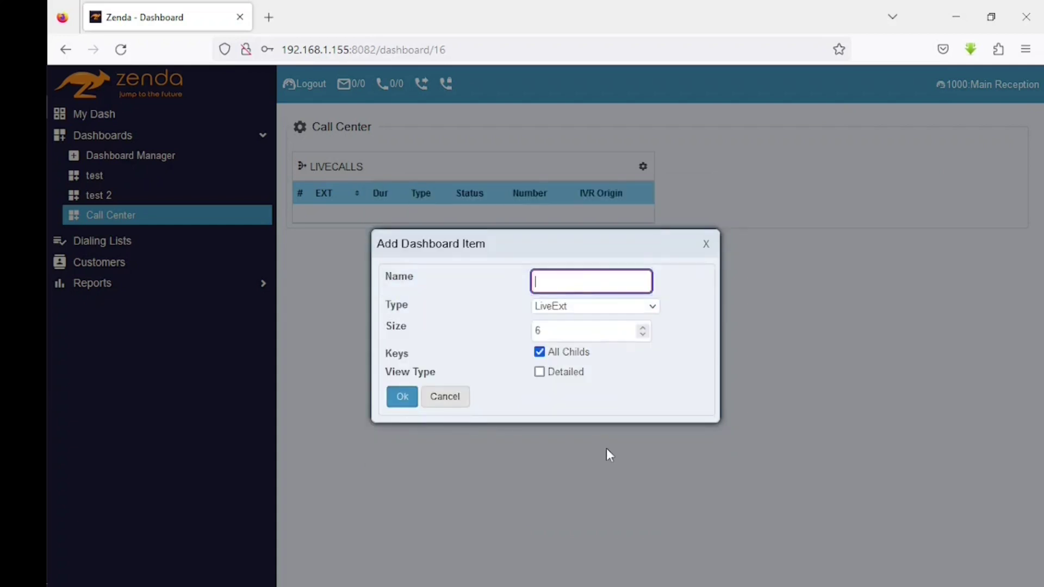
text(live ext)
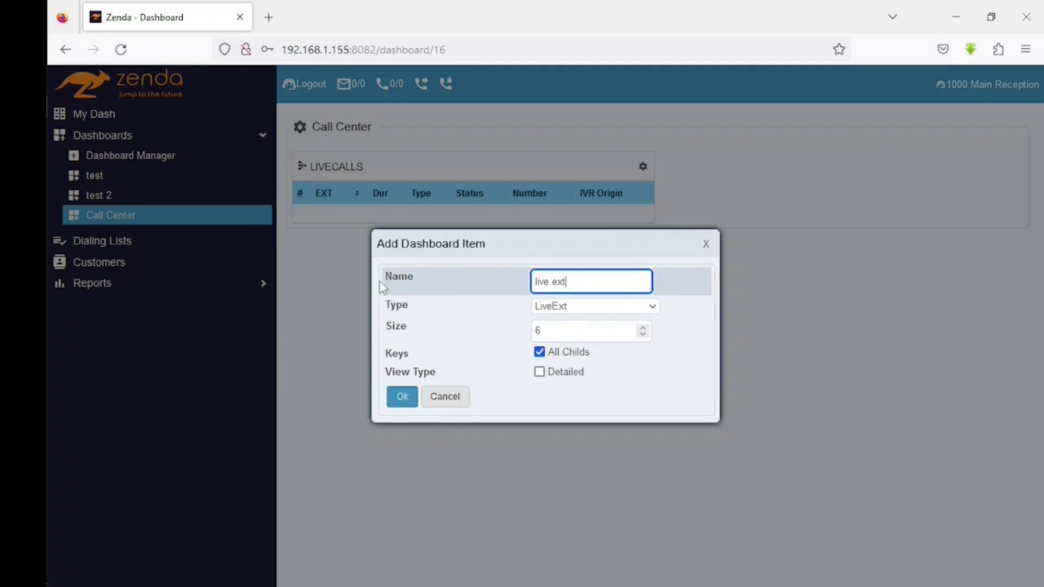
drag(582, 281, 510, 281)
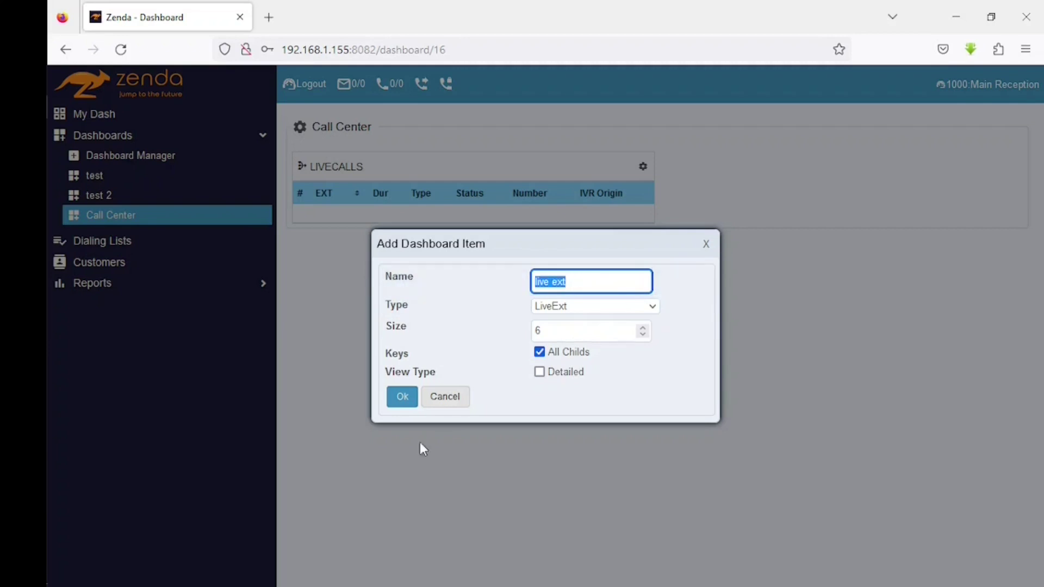
click(598, 308)
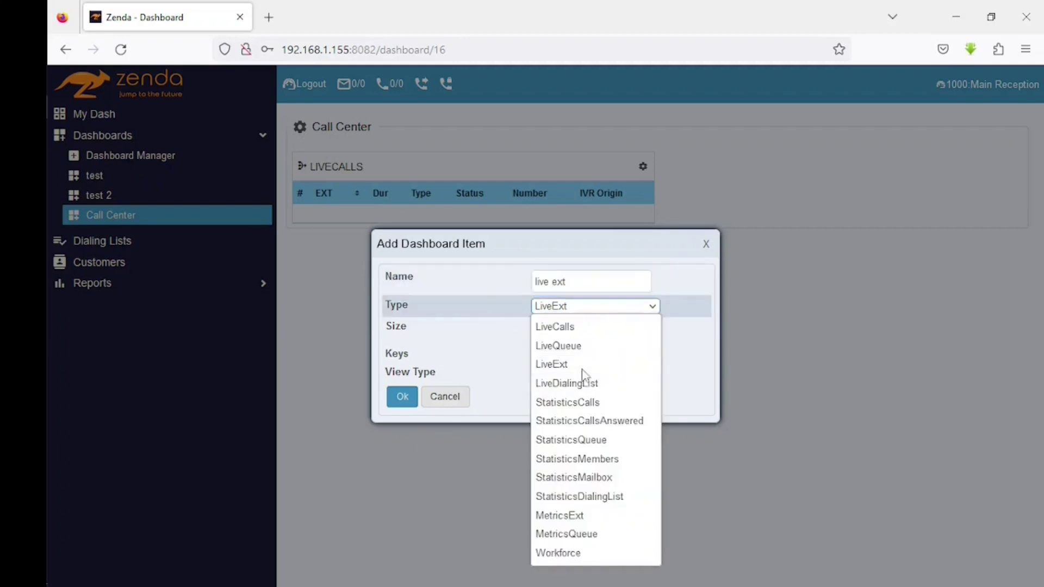
click(614, 313)
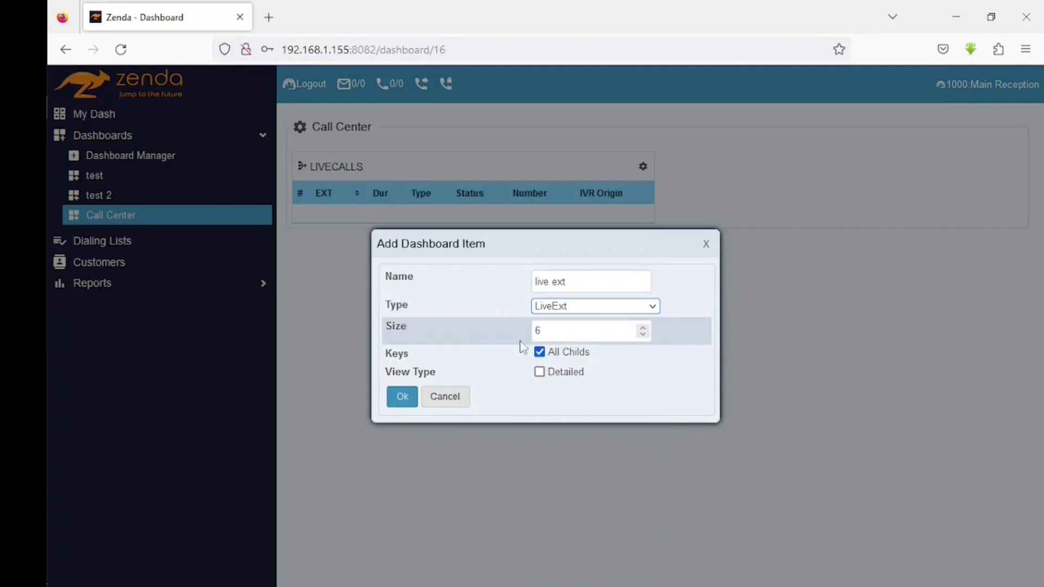
click(571, 332)
double_click(571, 332)
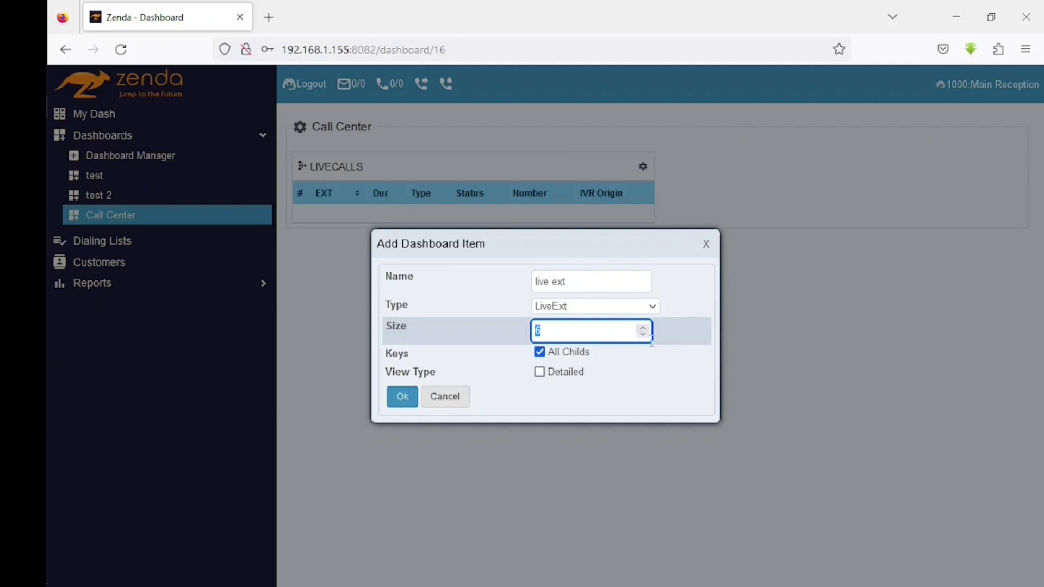
click(643, 334)
click(643, 335)
click(643, 334)
click(646, 327)
click(646, 327)
click(647, 327)
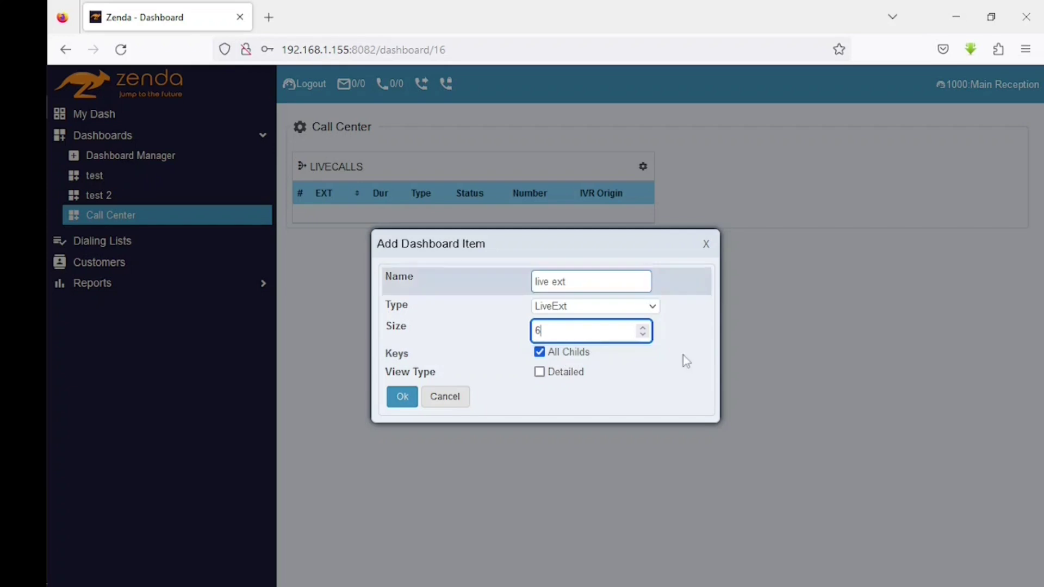
- Turn off All Childs and add keys 7001, 7002, 5000 and 7003 to the item
click(539, 352)
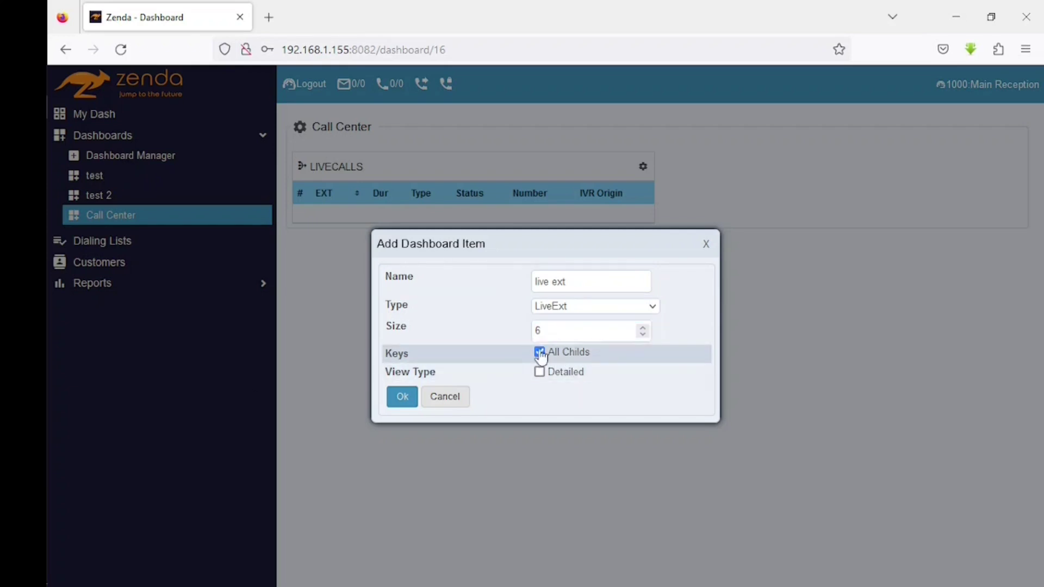
click(581, 362)
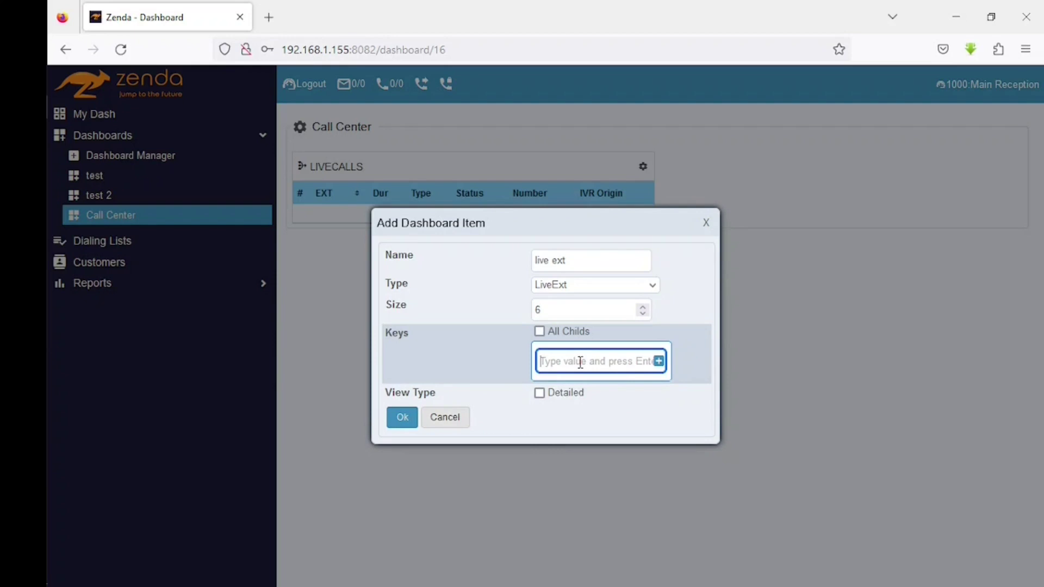
text(7001)
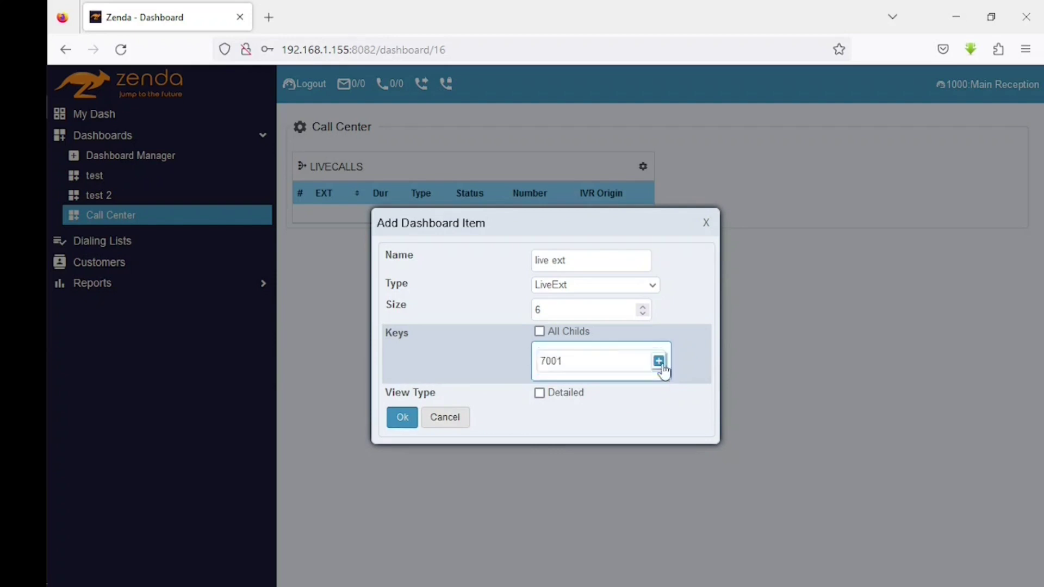
click(660, 362)
click(617, 355)
text(7002)
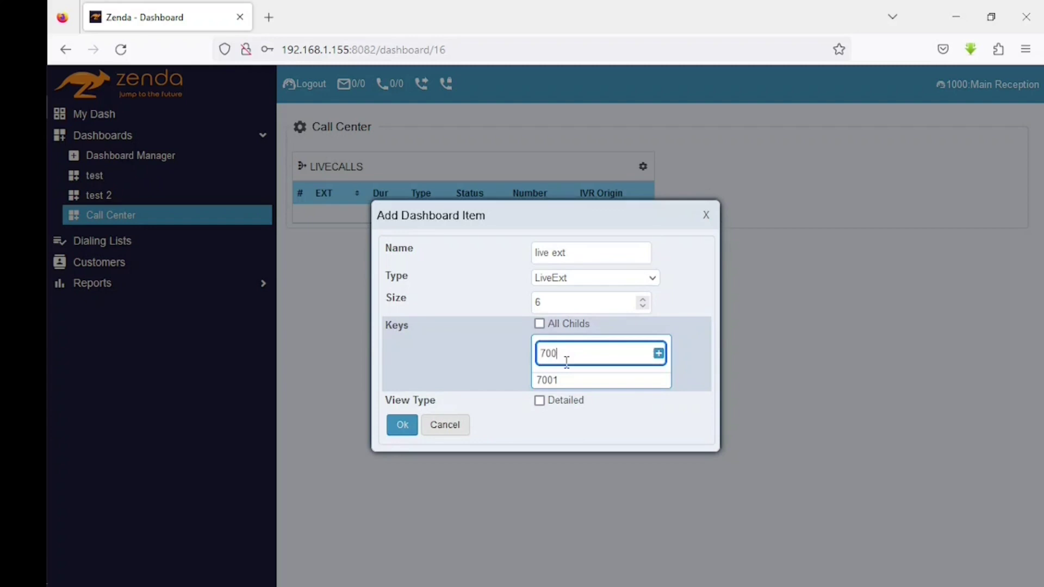
click(659, 357)
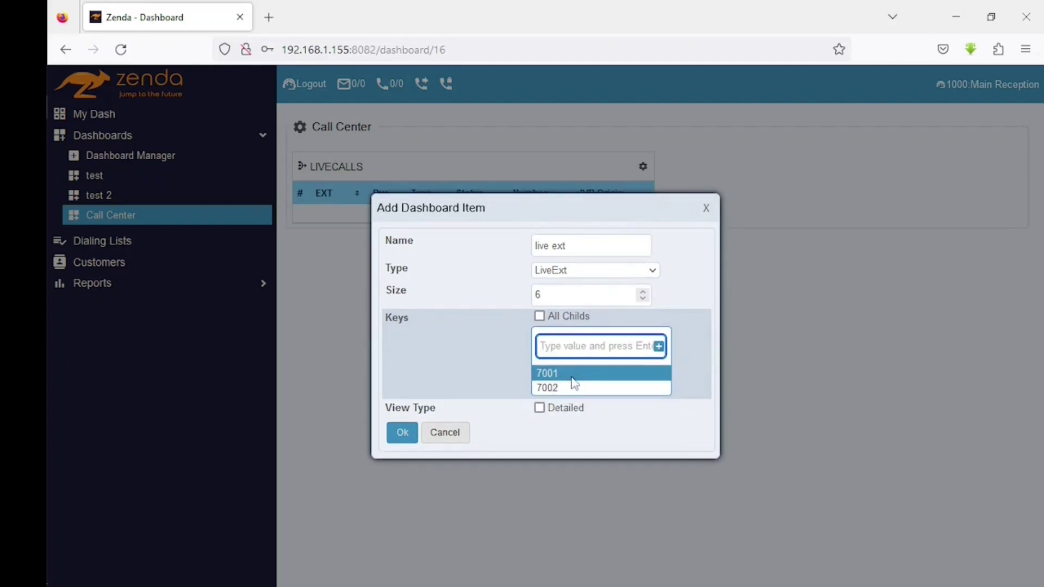
click(593, 348)
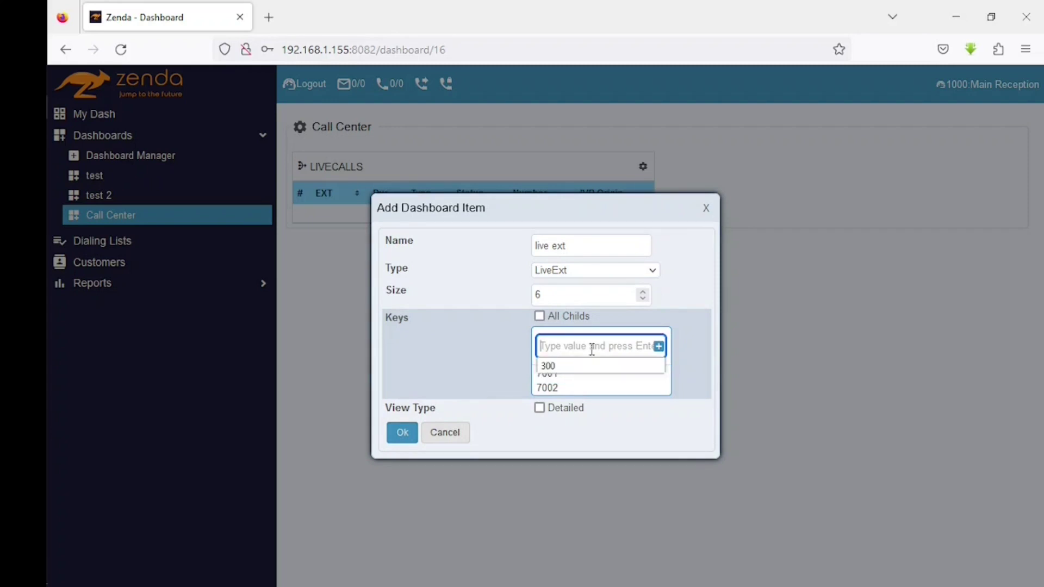
text(5000)
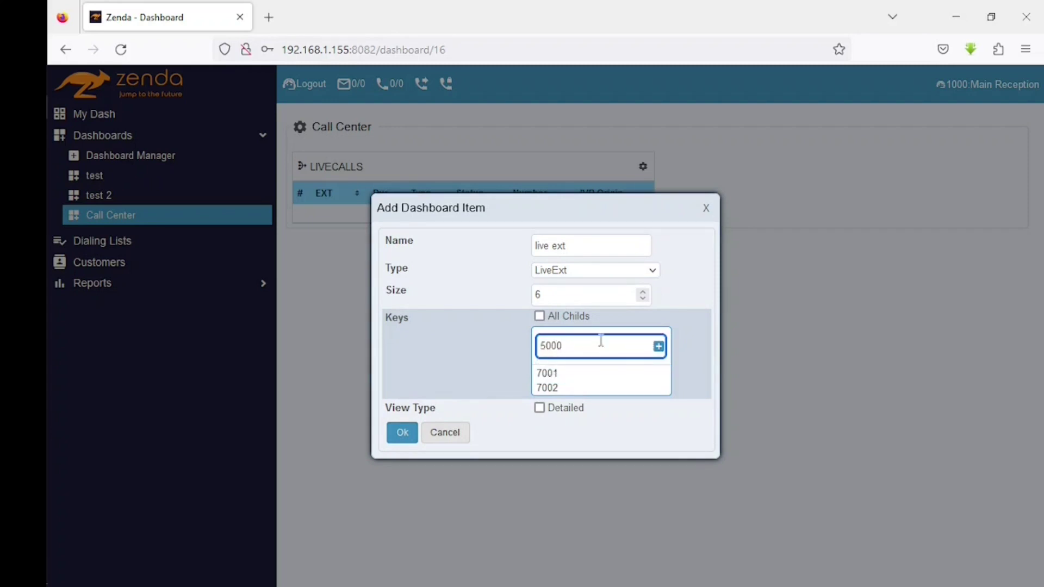
click(659, 347)
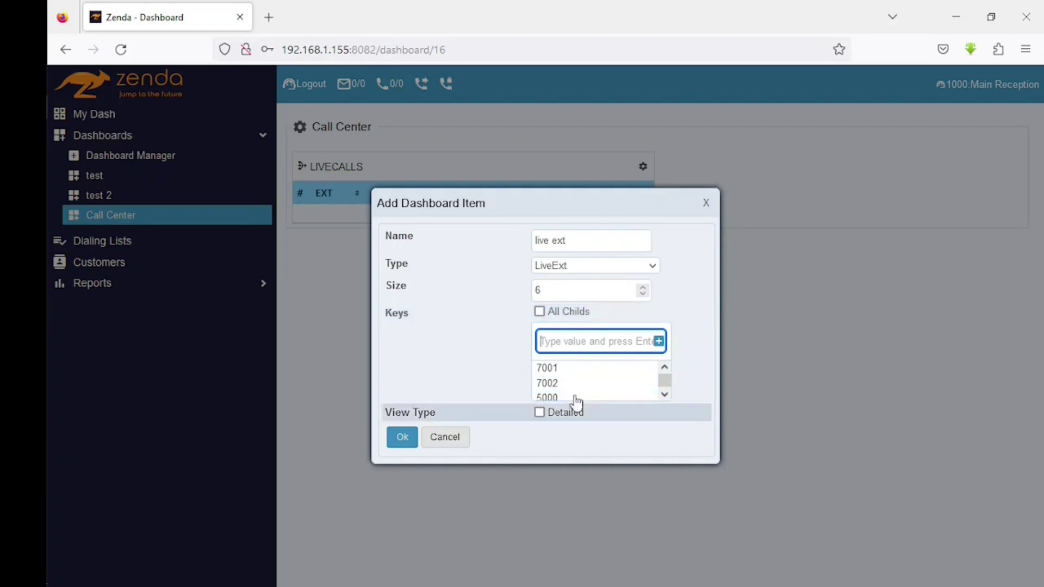
click(559, 337)
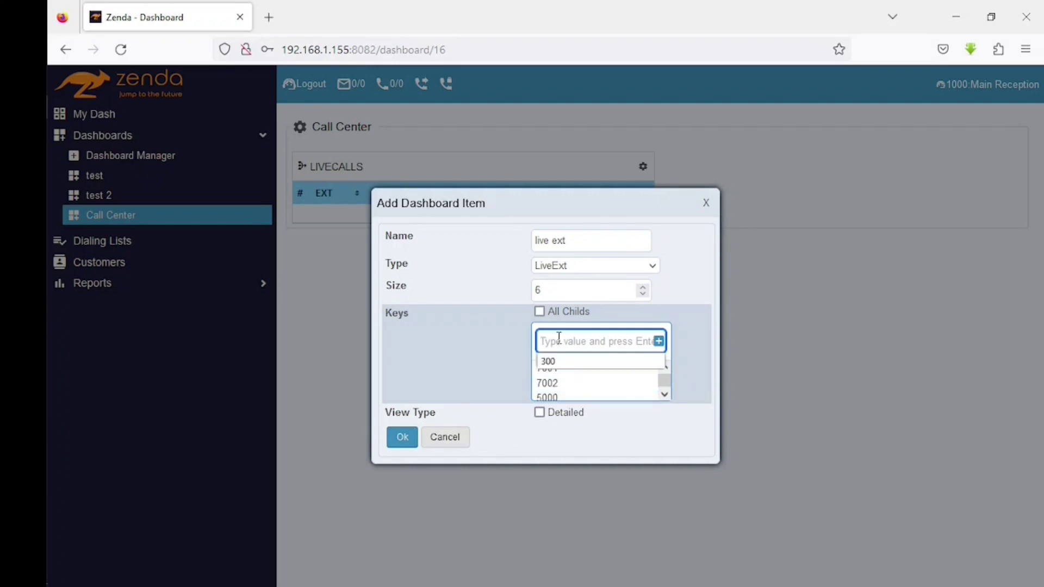
text(7003)
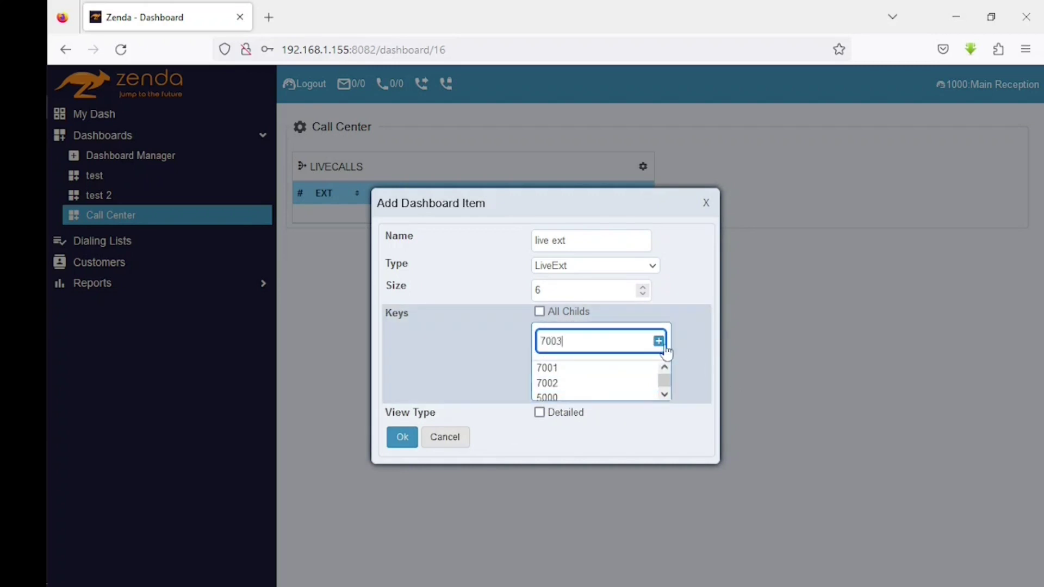
click(662, 344)
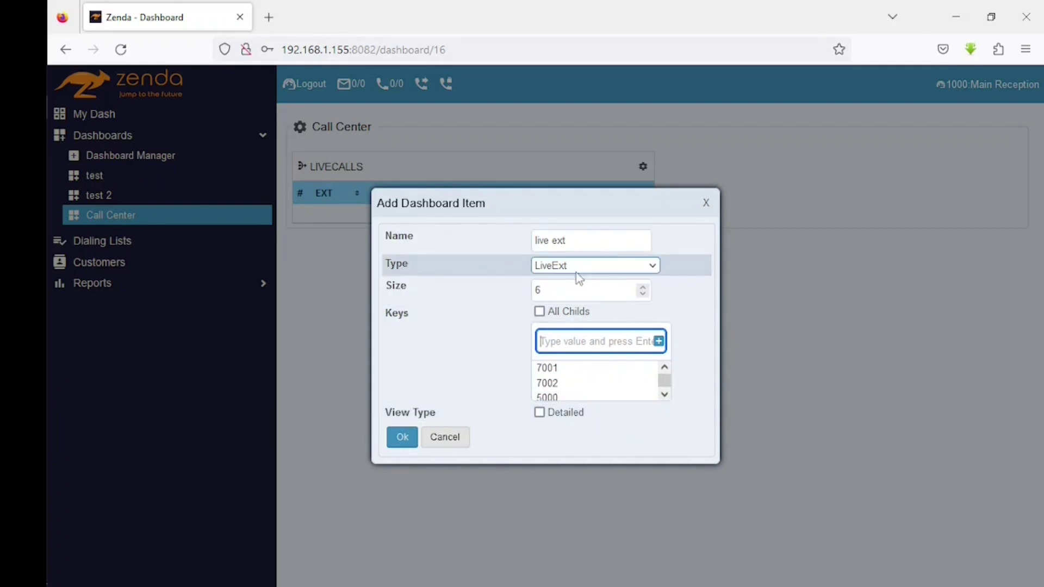
- Change the item type to LiveCalls and add the live ext panel to Call Center
click(623, 266)
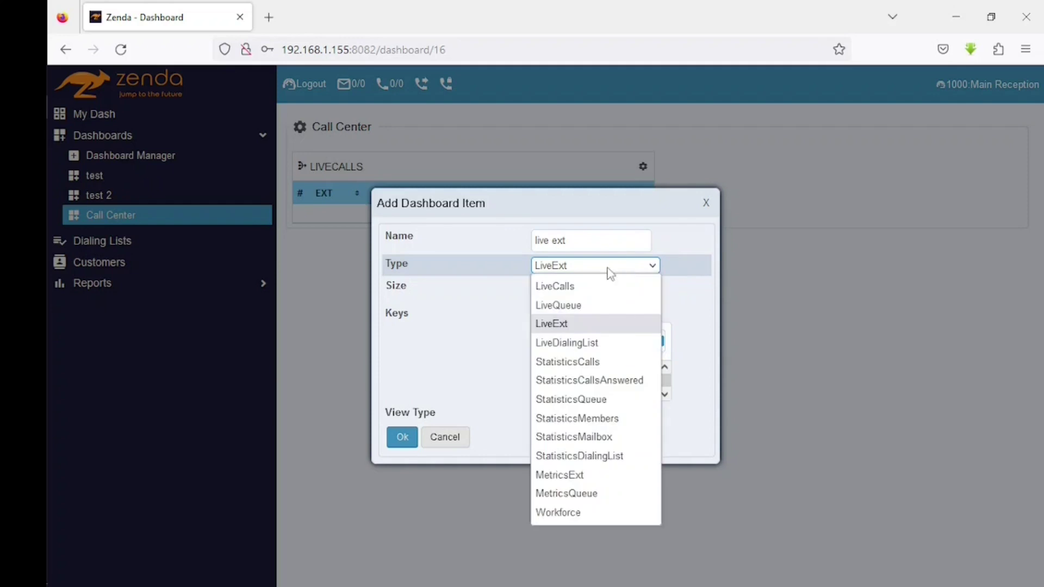
click(574, 269)
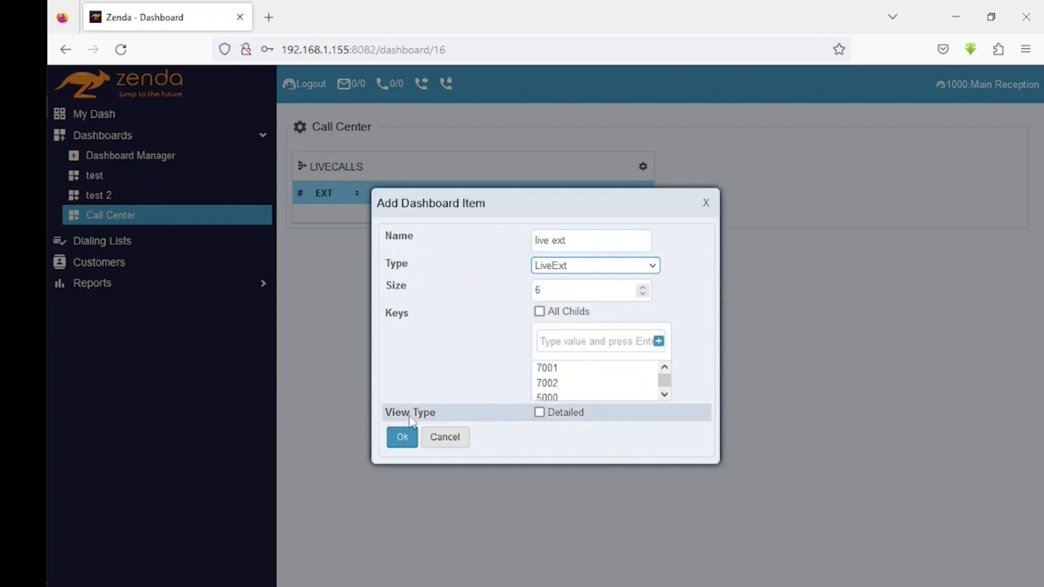
click(553, 417)
click(554, 418)
click(595, 268)
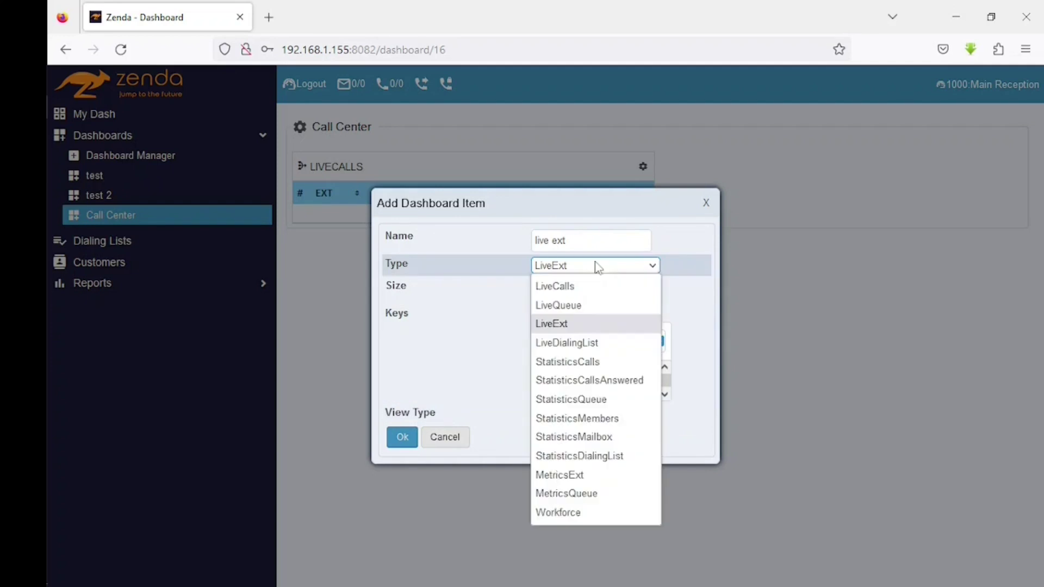
click(579, 288)
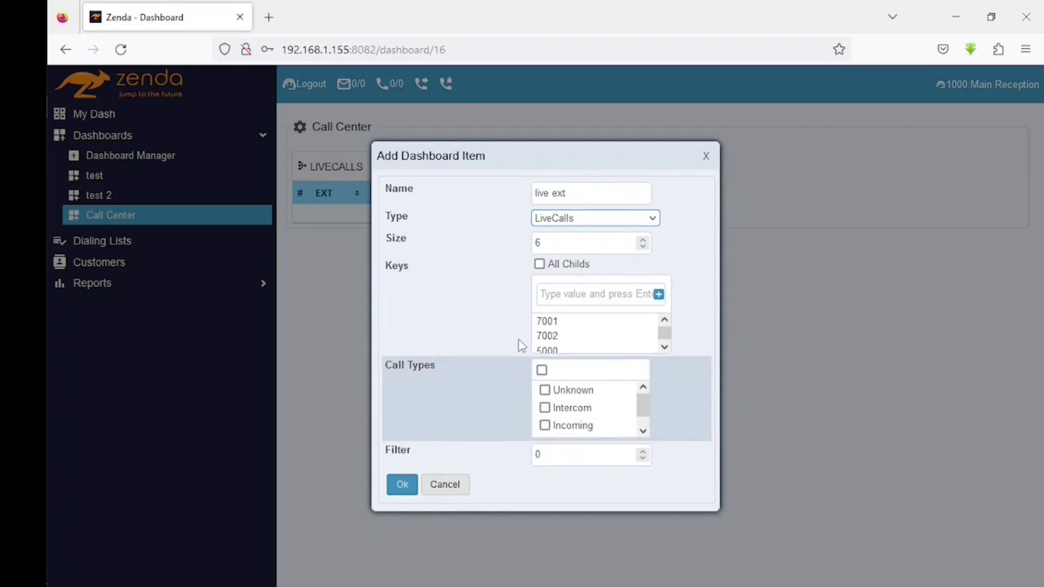
click(401, 484)
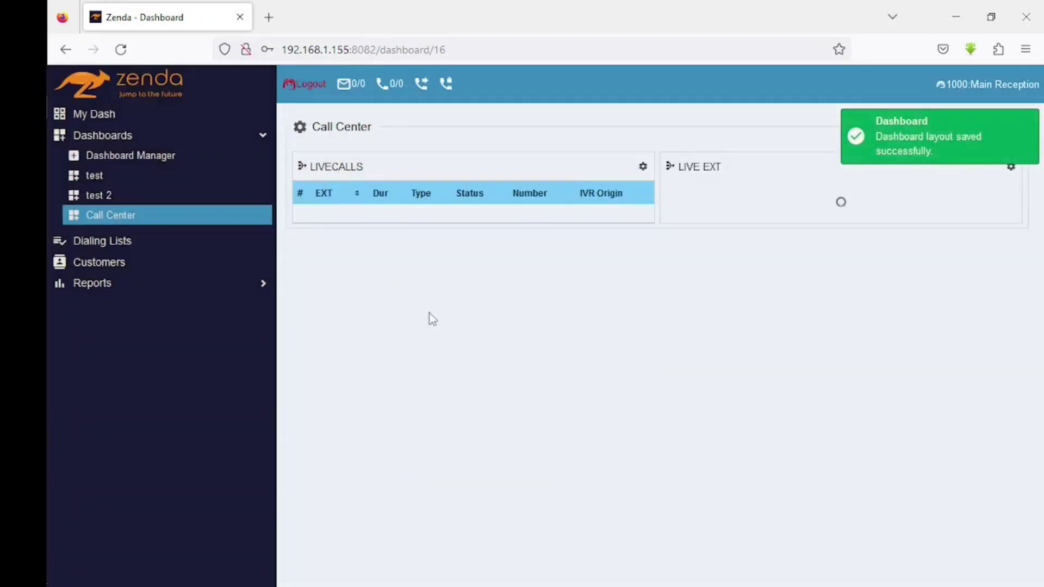
- Add a StatisticsQueue widget named 'any name' to the Call Center dashboard
click(299, 130)
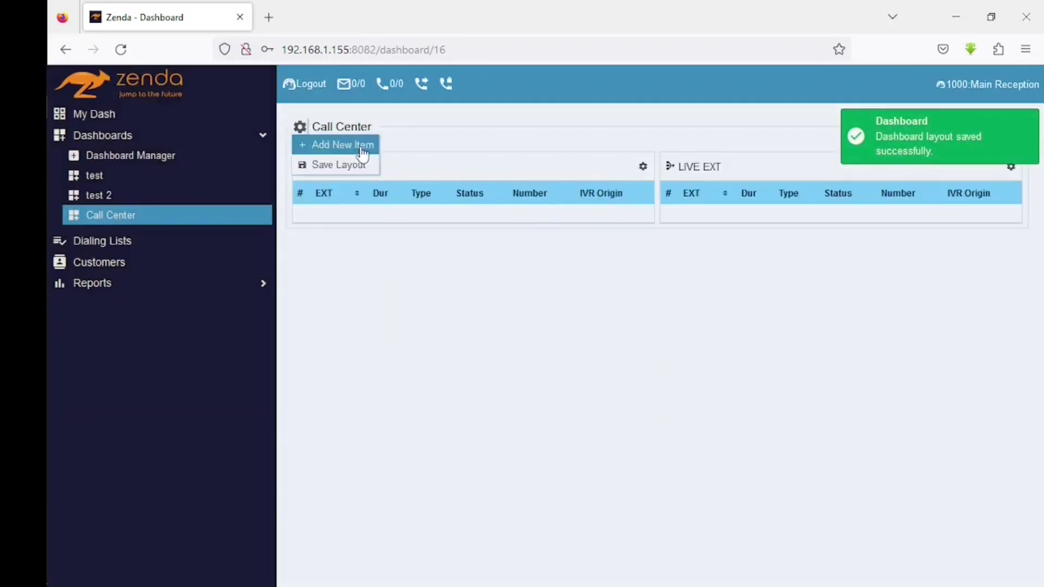
click(343, 145)
text(any name)
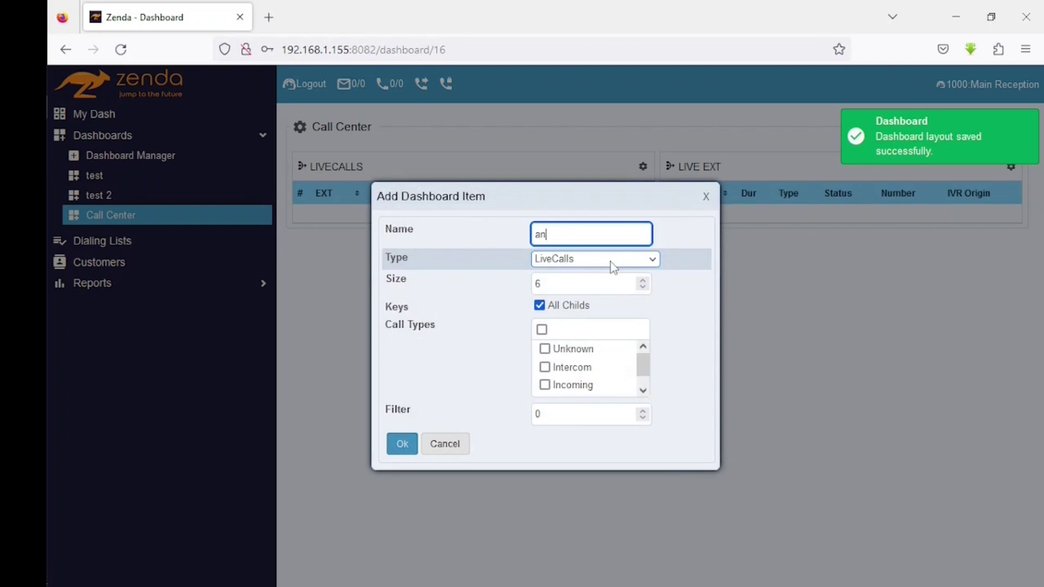
click(613, 266)
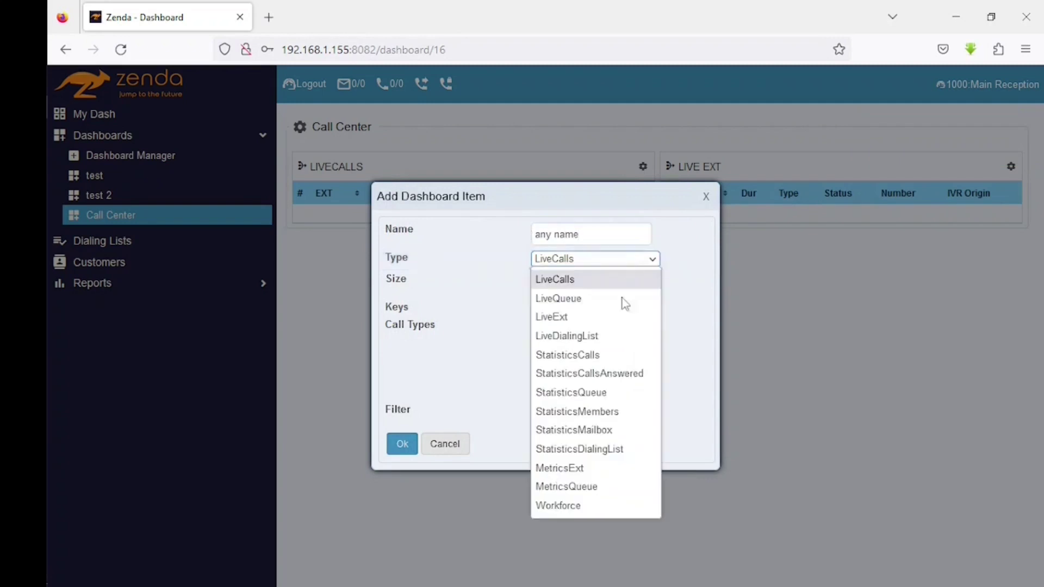
click(598, 394)
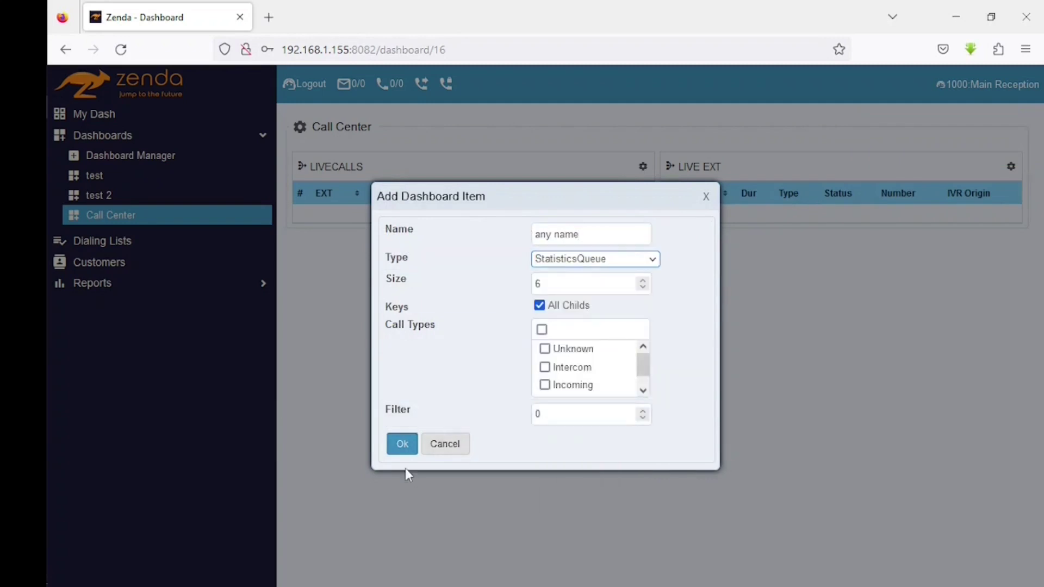
click(402, 444)
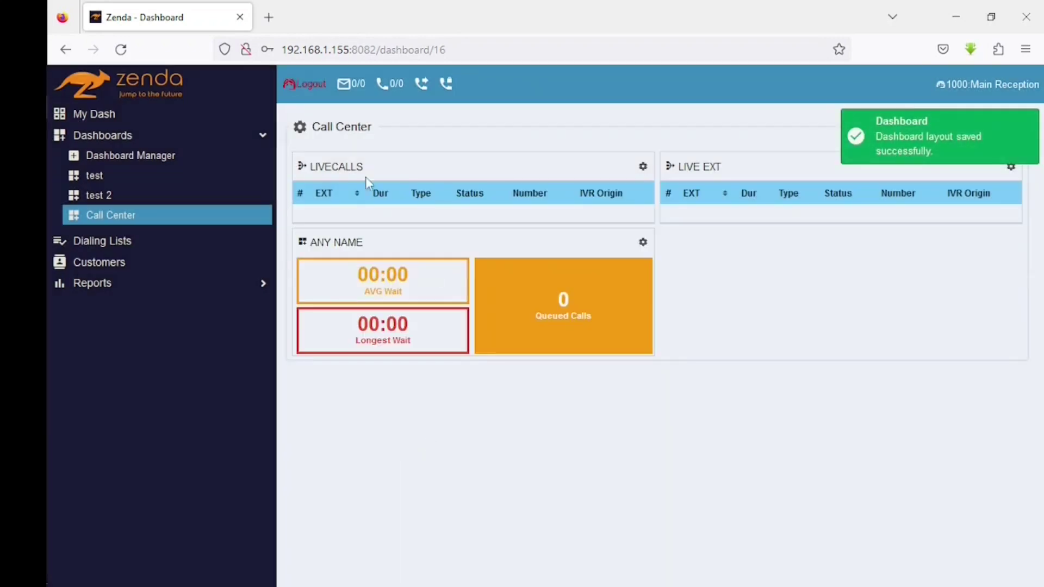
click(300, 127)
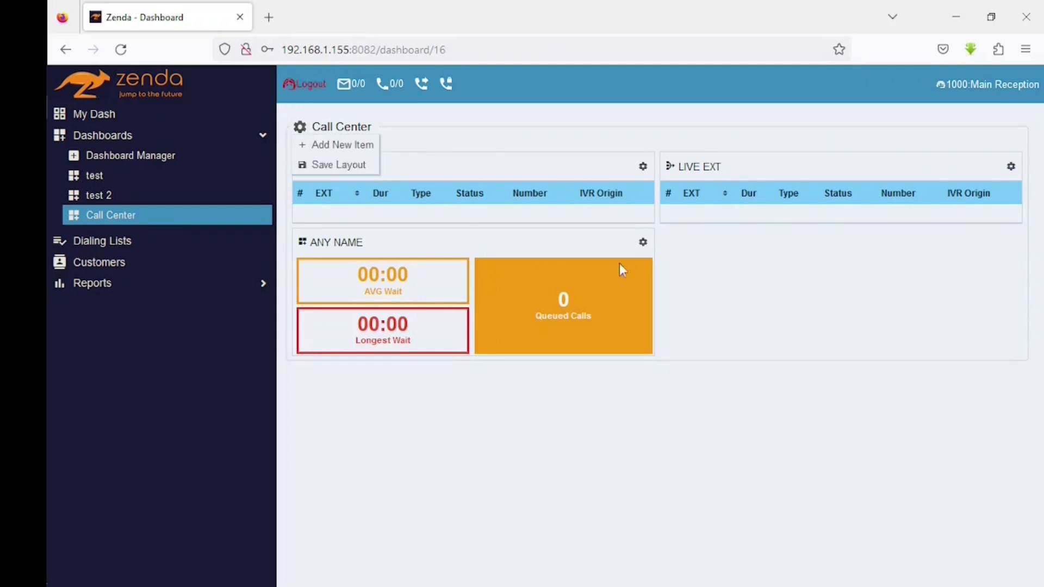
click(684, 333)
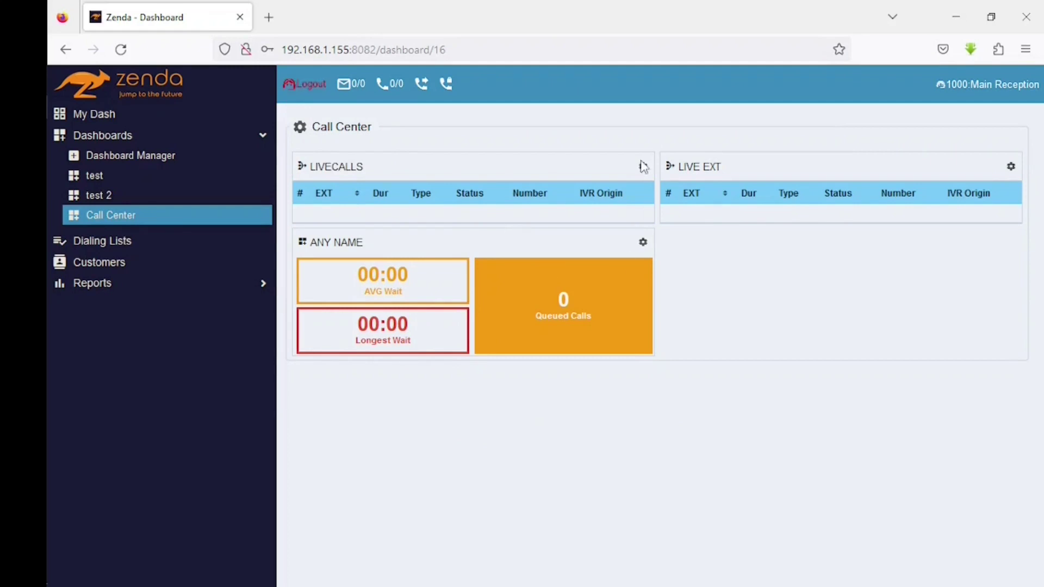
click(643, 243)
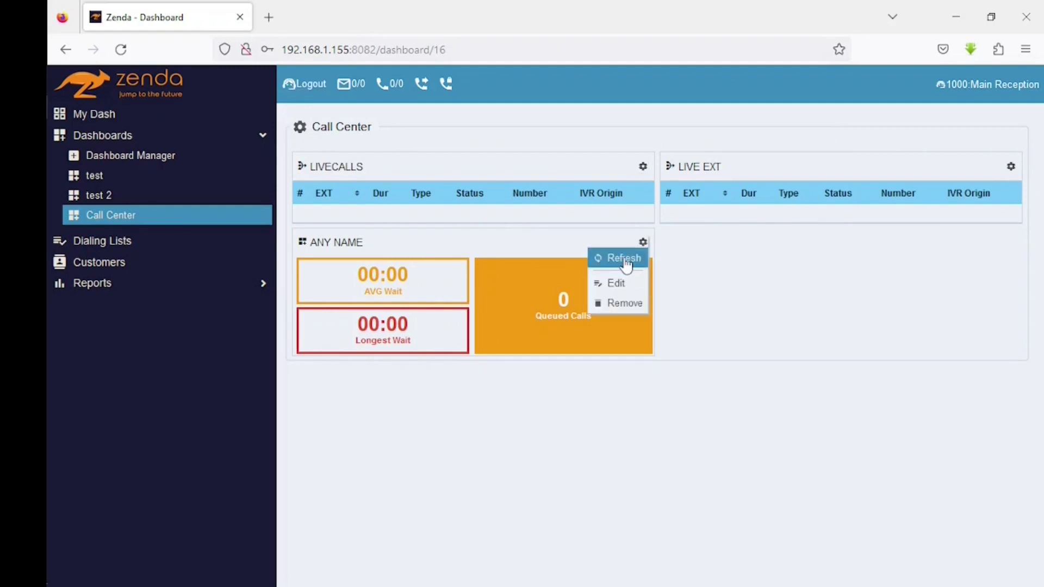
click(630, 292)
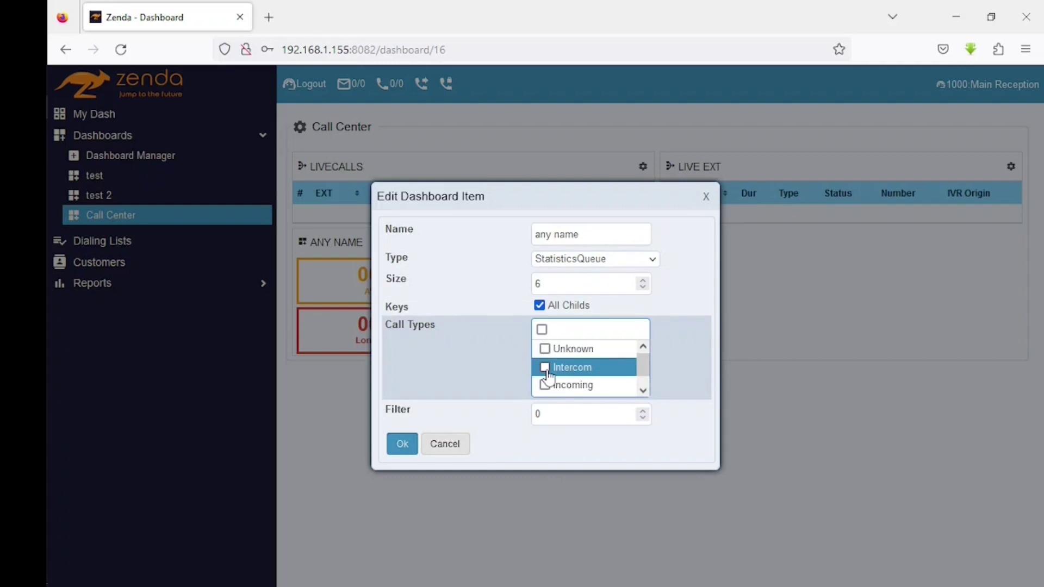
click(706, 196)
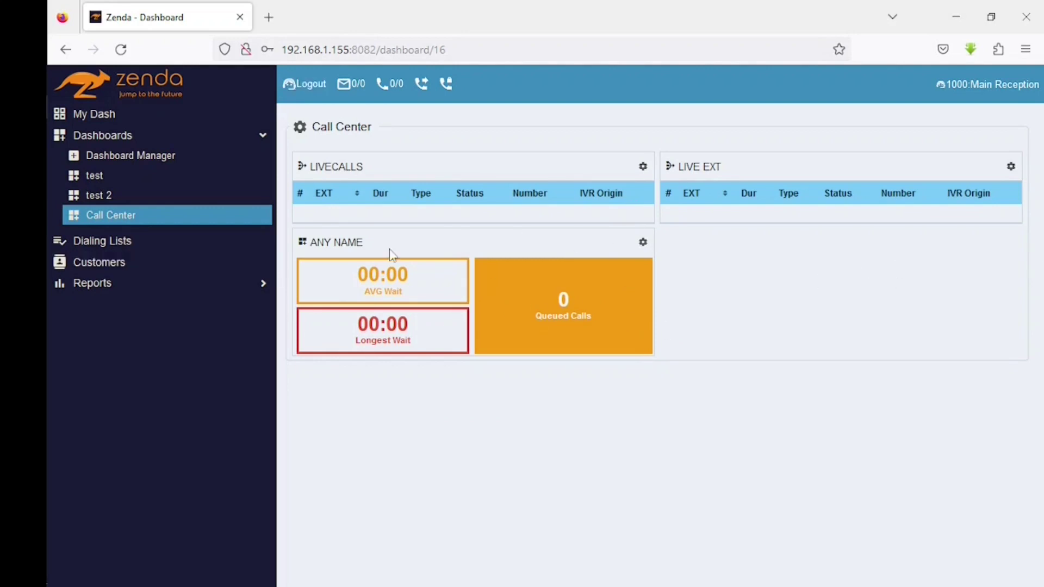
click(643, 244)
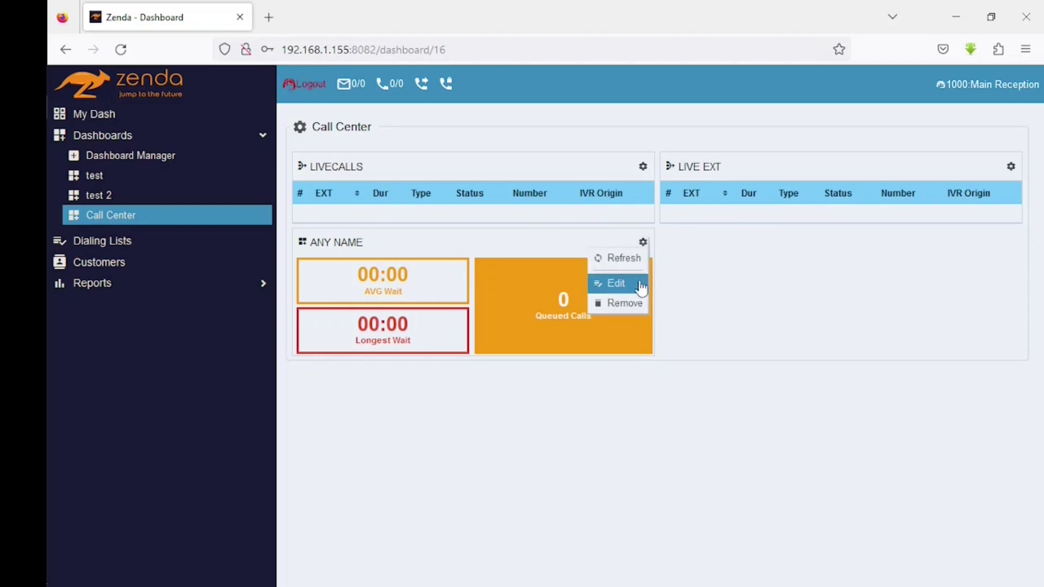
- Resize the ANY NAME widget to size 4 and drag it to the dashboard's top-left
click(642, 289)
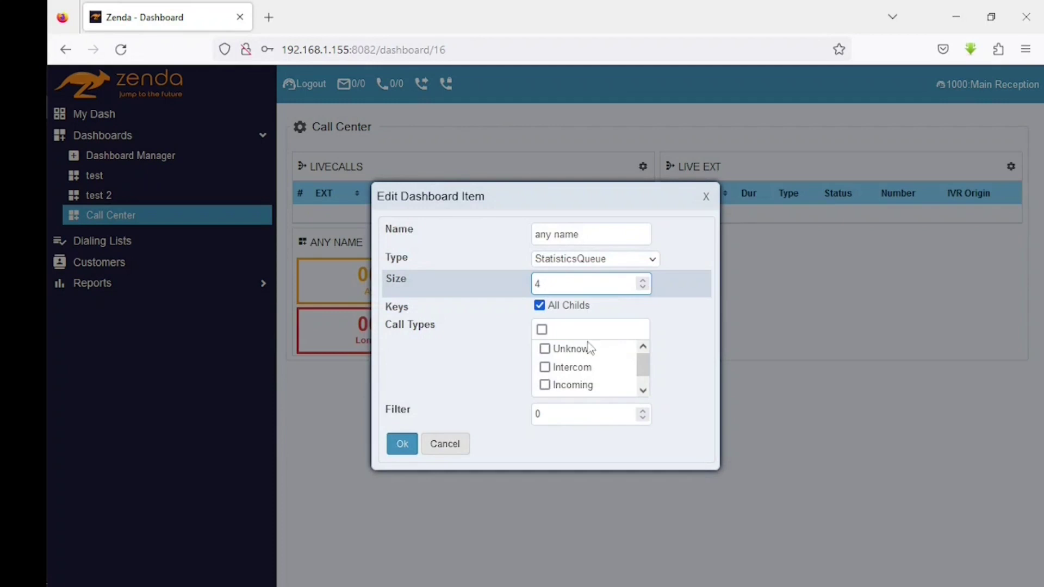
click(402, 445)
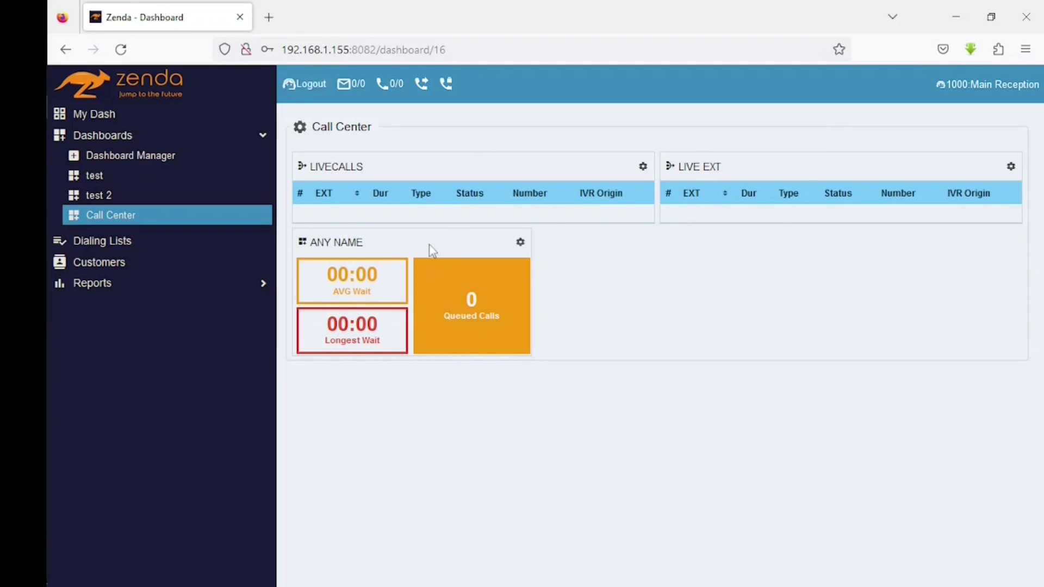
drag(430, 246, 485, 162)
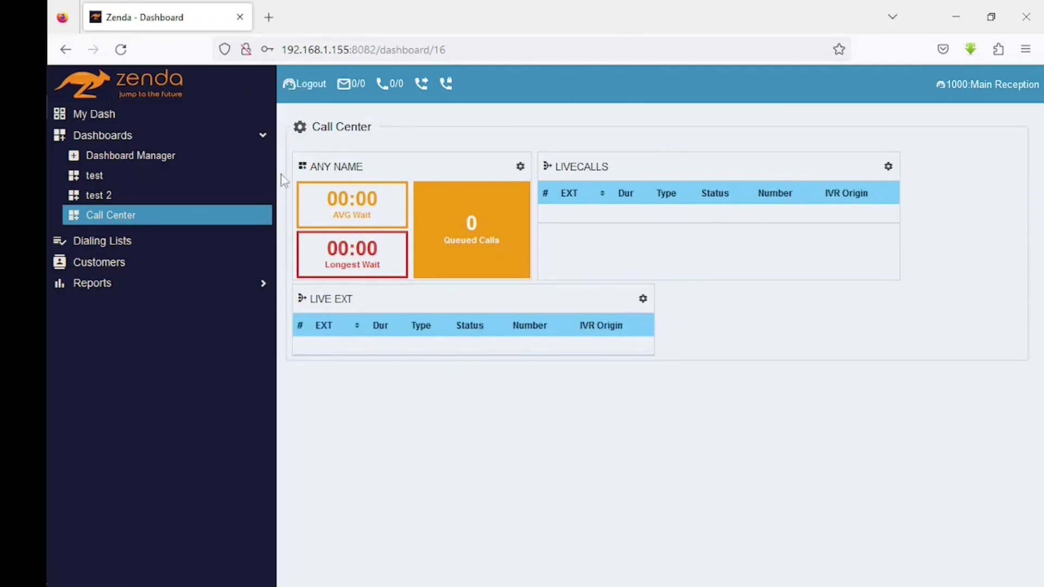
- Save the Call Center layout, then switch via test 2 and Call Center to the test dashboard
click(300, 128)
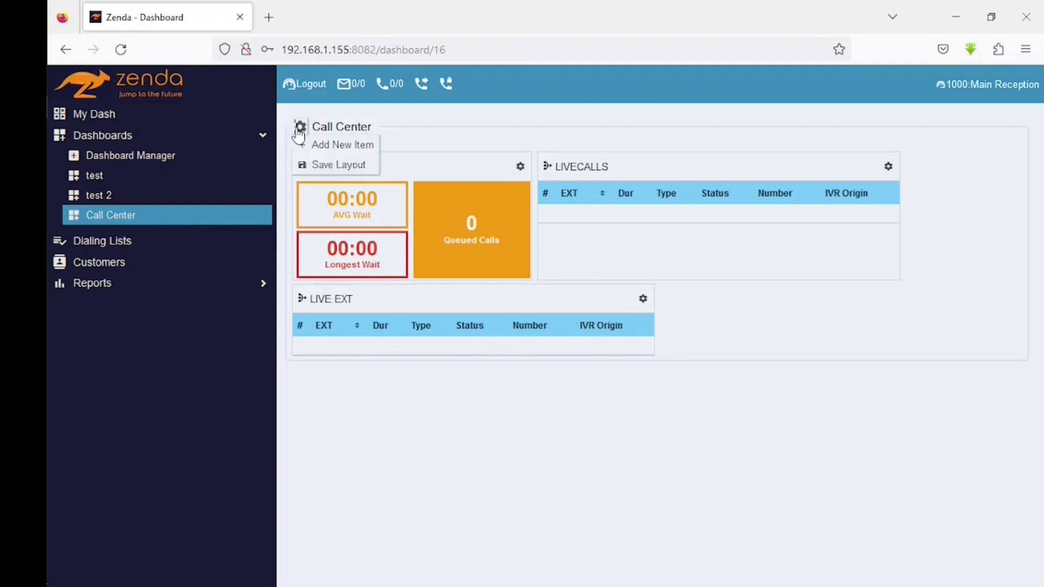
click(338, 168)
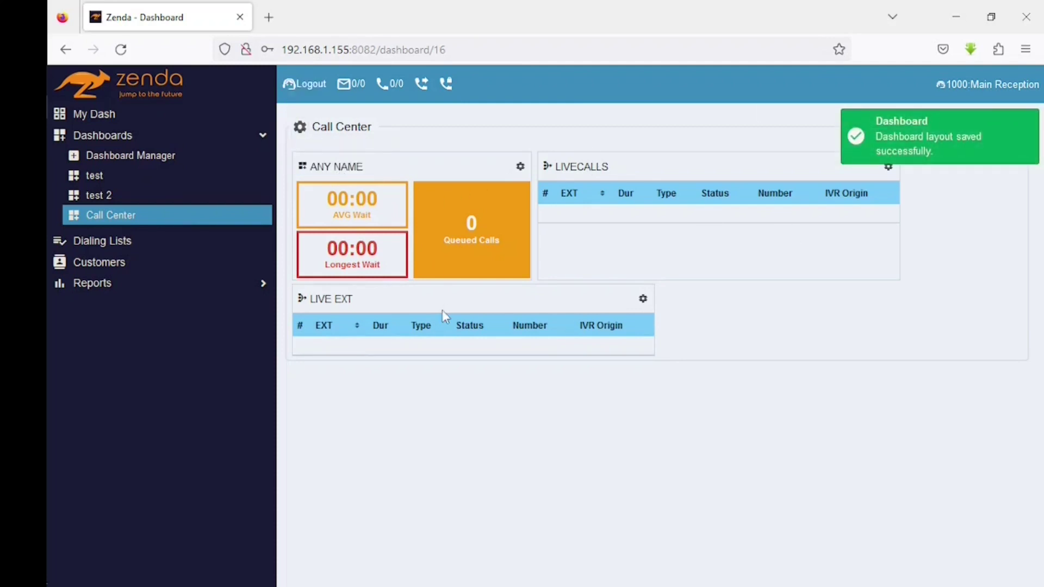
click(116, 202)
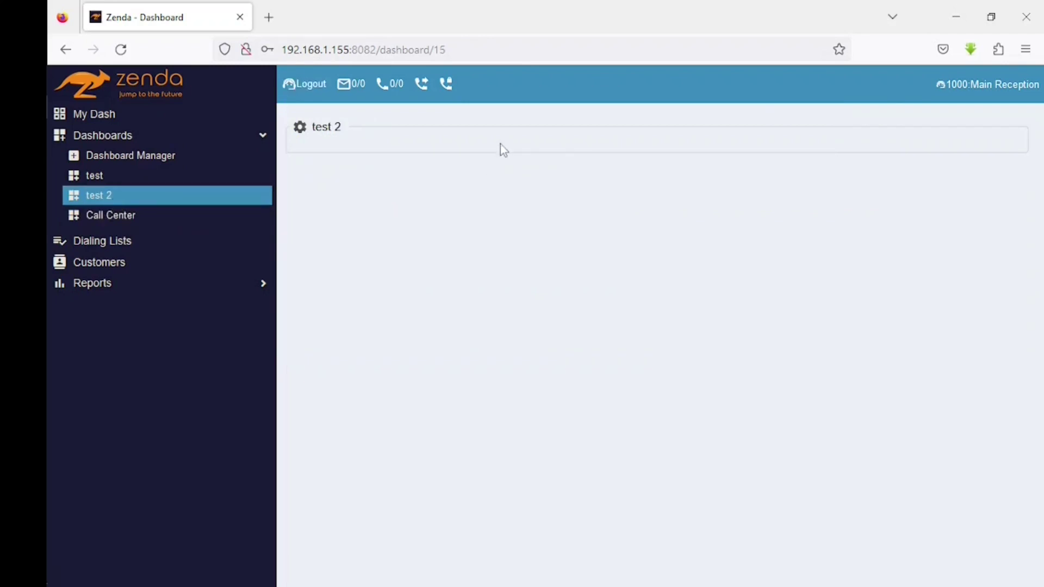
click(137, 216)
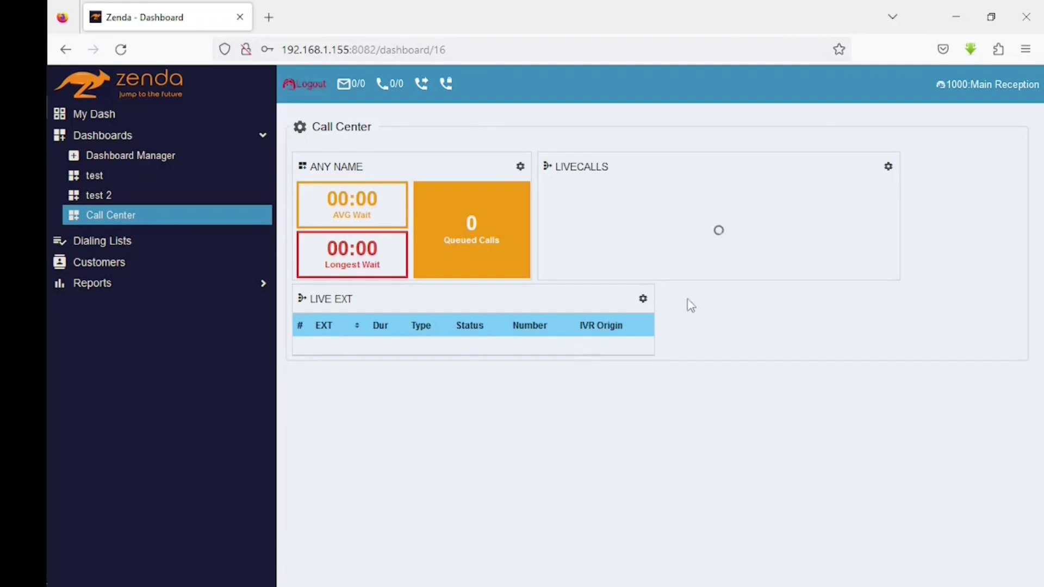
click(100, 184)
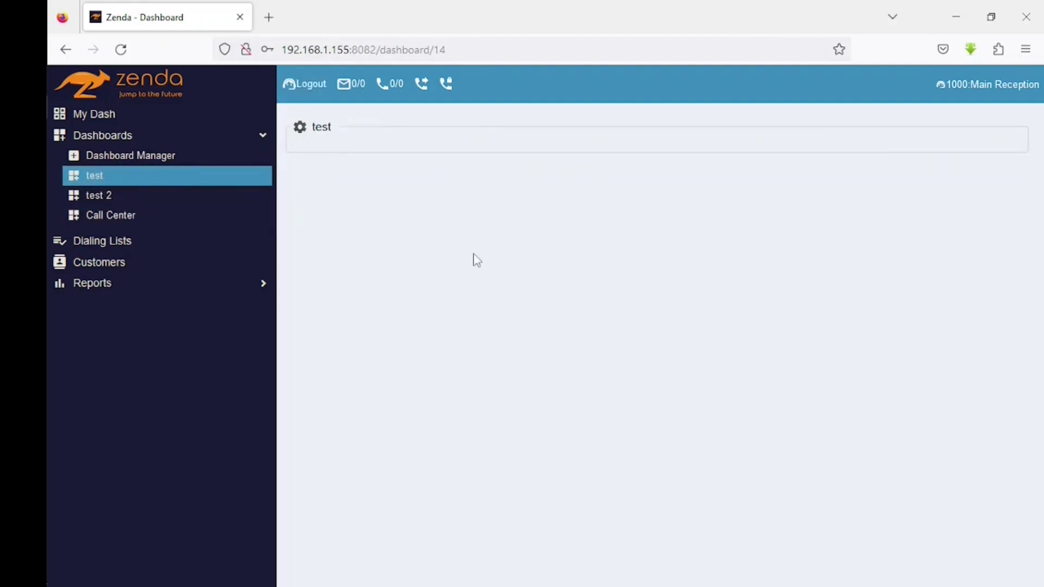
- Rename the test dashboard to 'test 1' in the Dashboard Manager
click(123, 162)
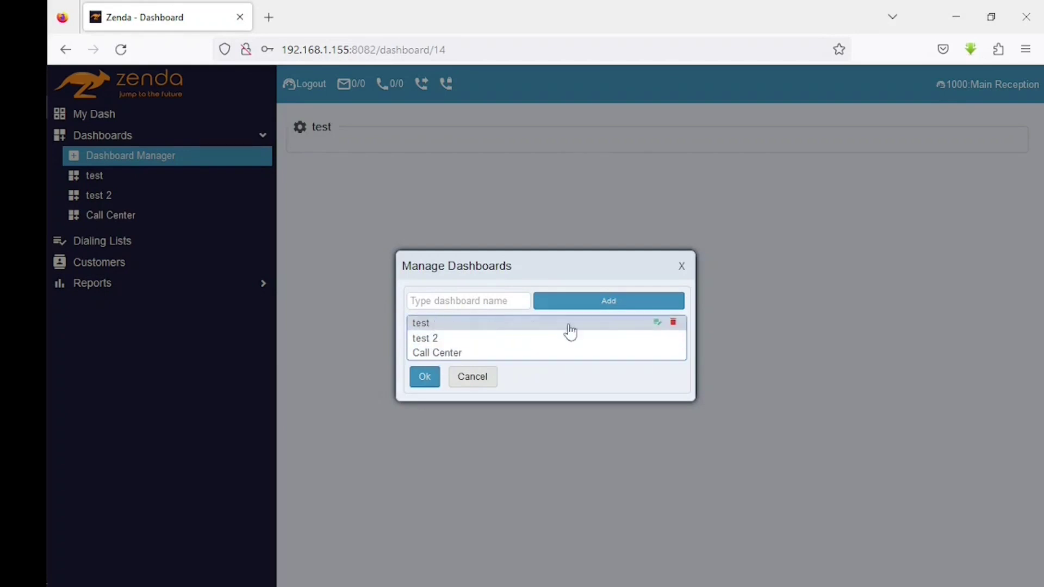
click(657, 325)
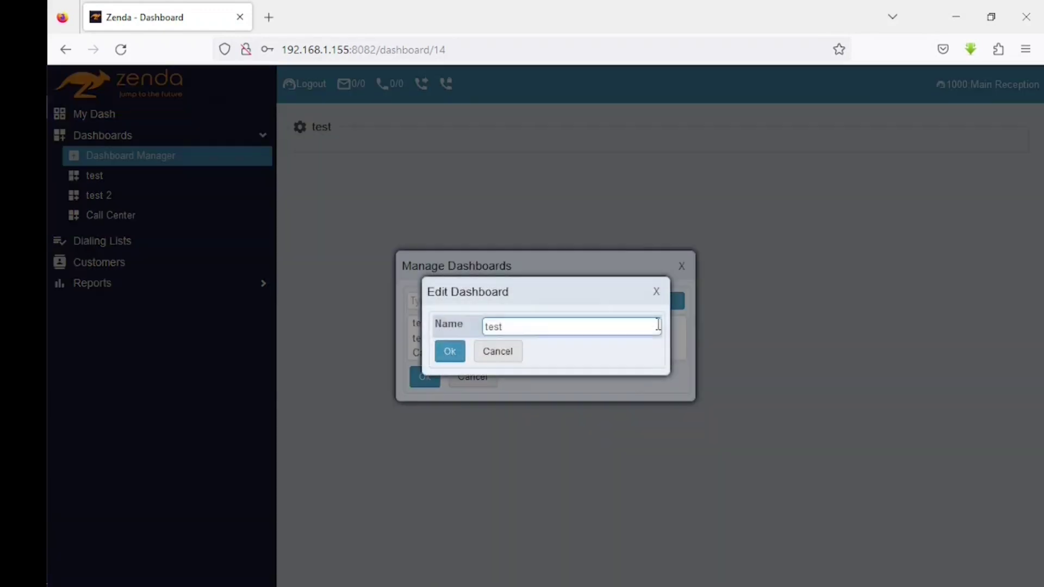
click(521, 327)
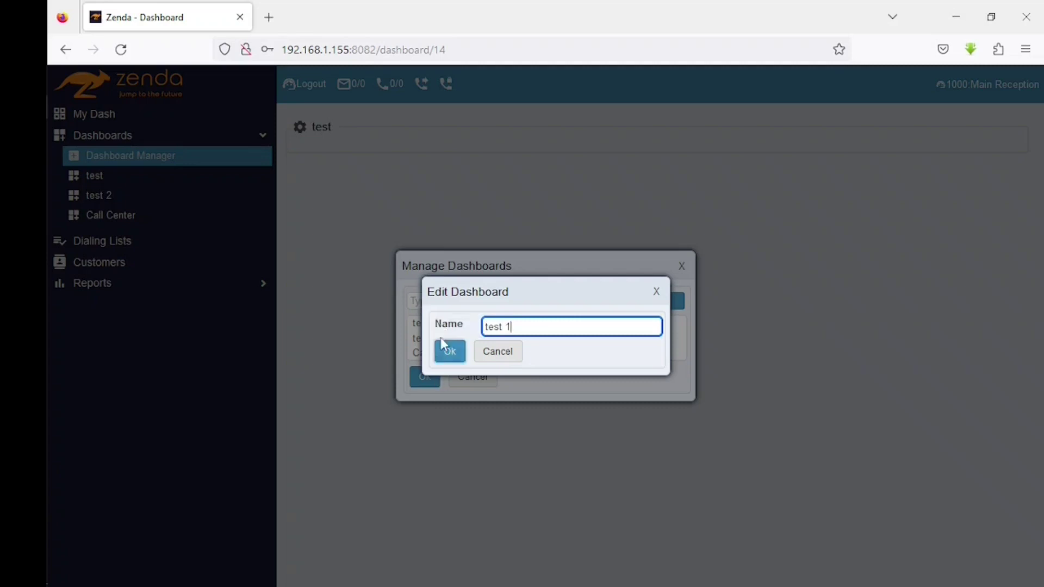
click(449, 350)
click(427, 381)
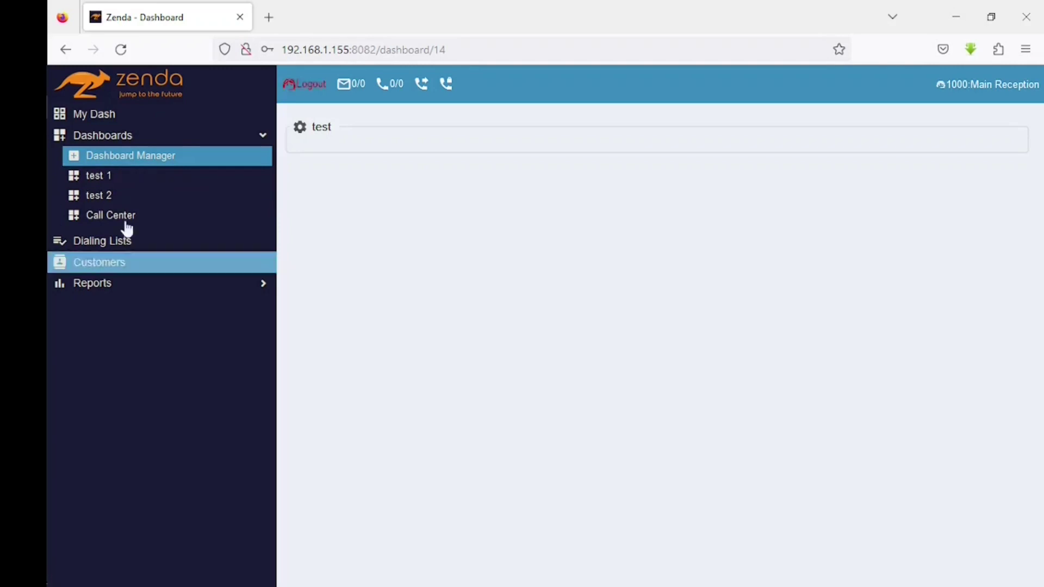
- Delete the test 1 dashboard, leaving test 2 and Call Center
click(123, 159)
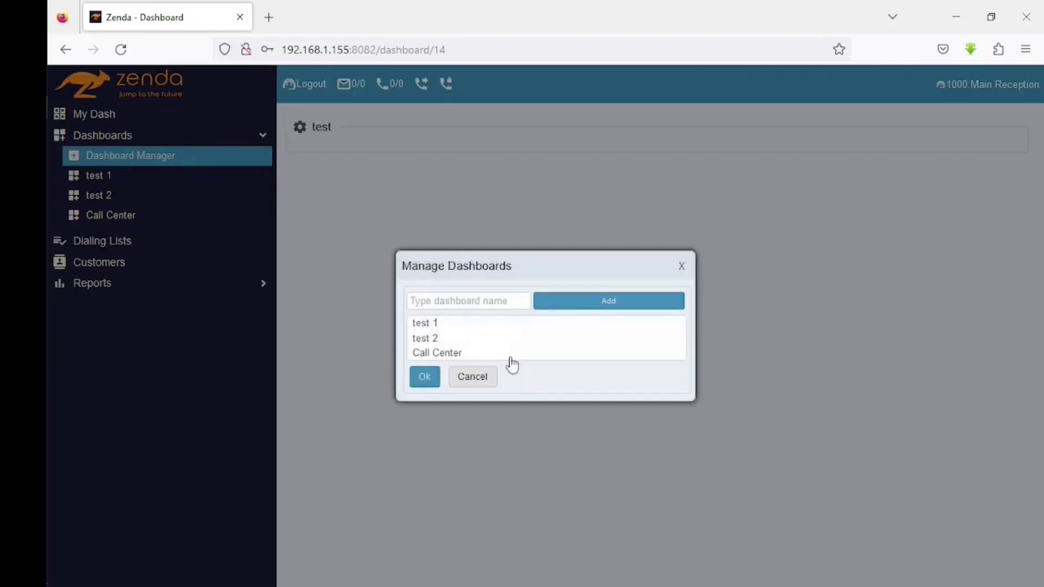
mouse_move(427, 325)
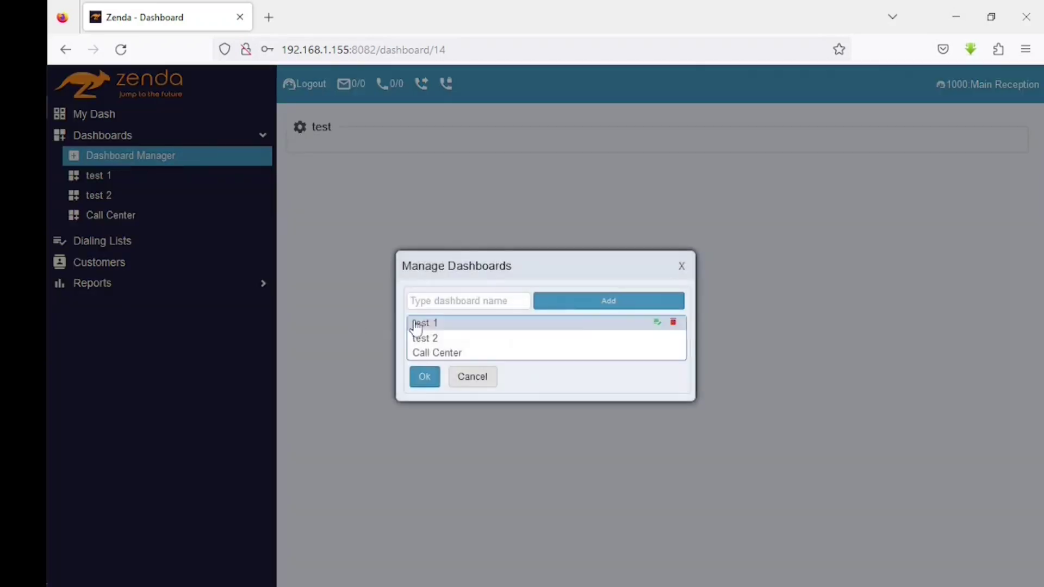
click(673, 323)
click(583, 364)
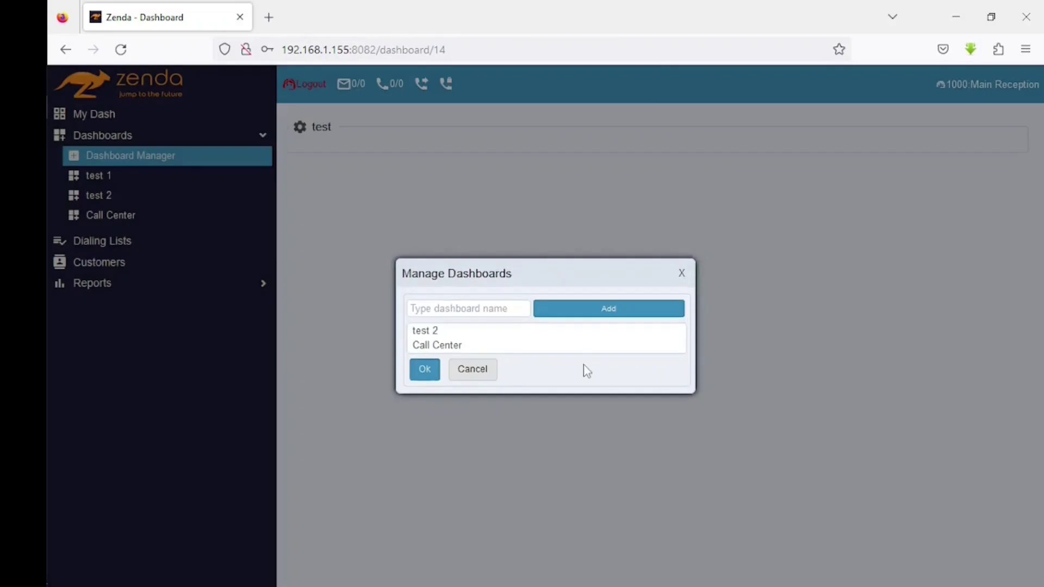
click(424, 371)
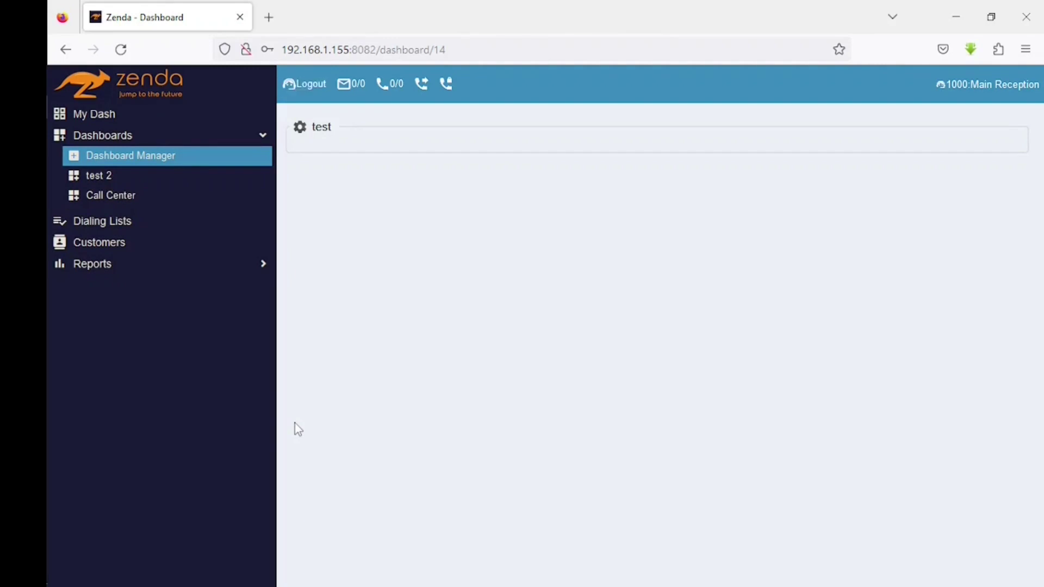
- Return to Call Center and open a new Add Dashboard Item form's widget type list
click(126, 197)
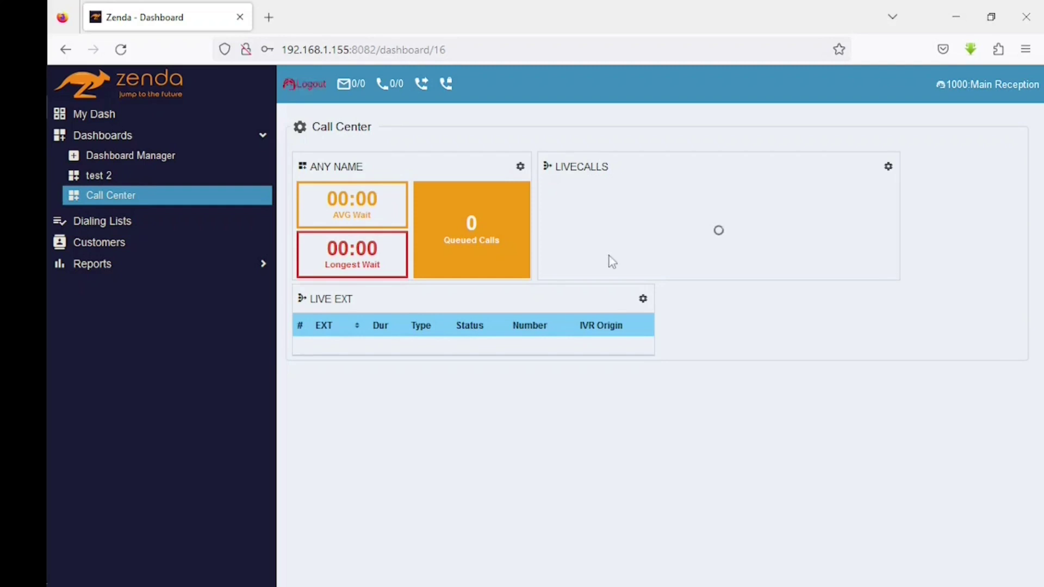
click(299, 130)
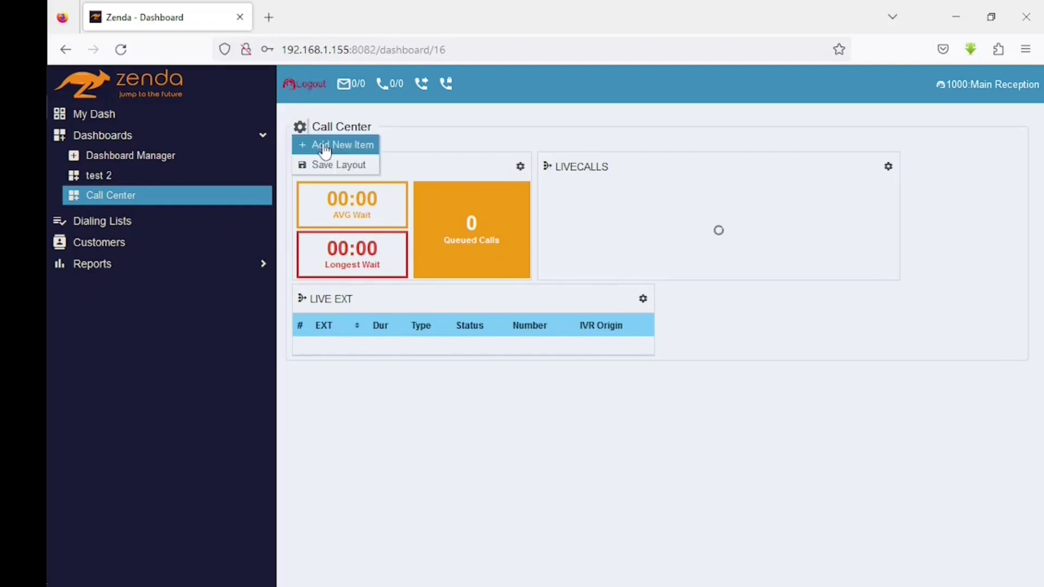
click(326, 145)
click(624, 261)
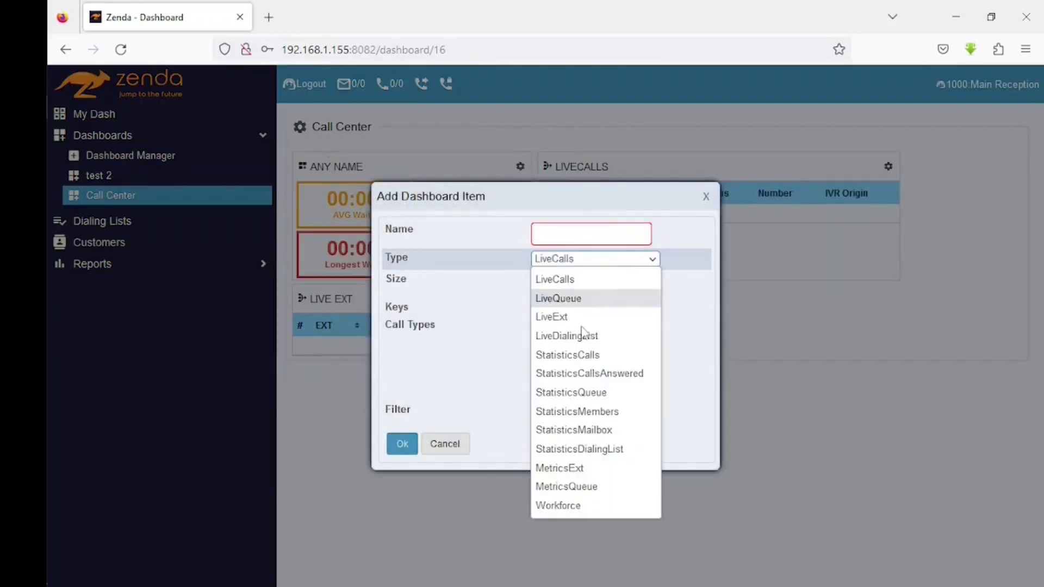